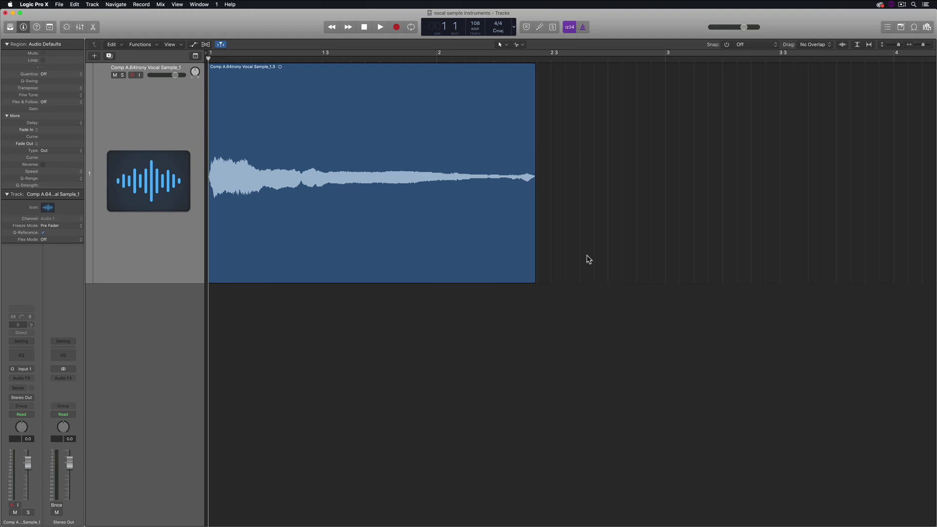
Step: Audition the raw vocal sample, then play back the finished Vocalsynth Pad part
{"action": "key", "text": "space"}
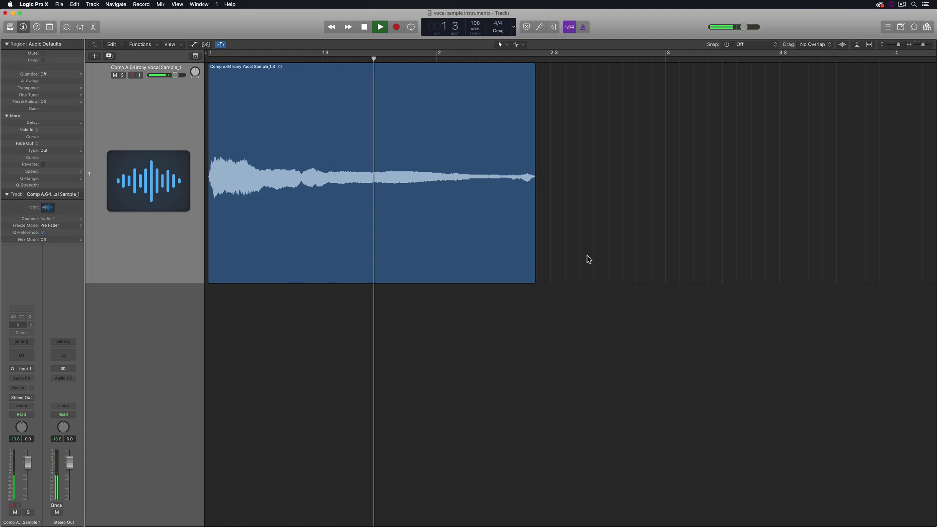
{"action": "key", "text": "space"}
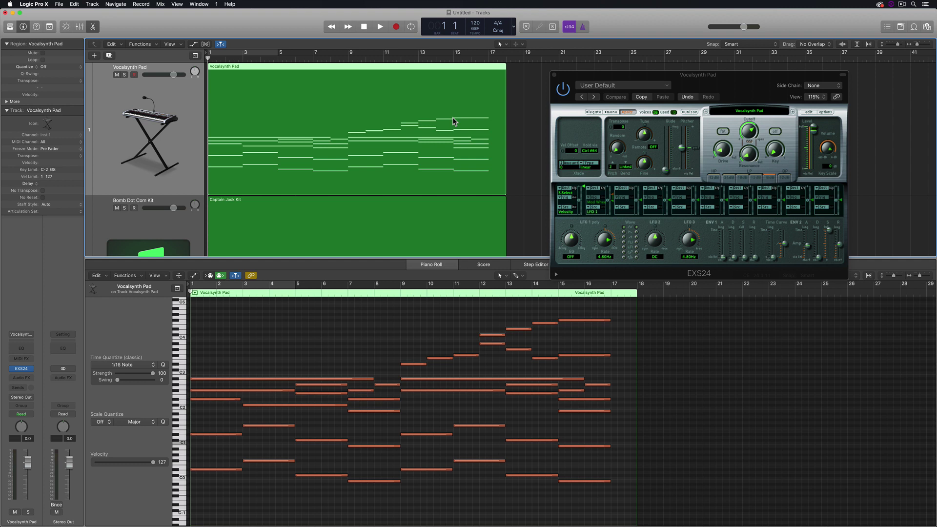
{"action": "key", "text": "space"}
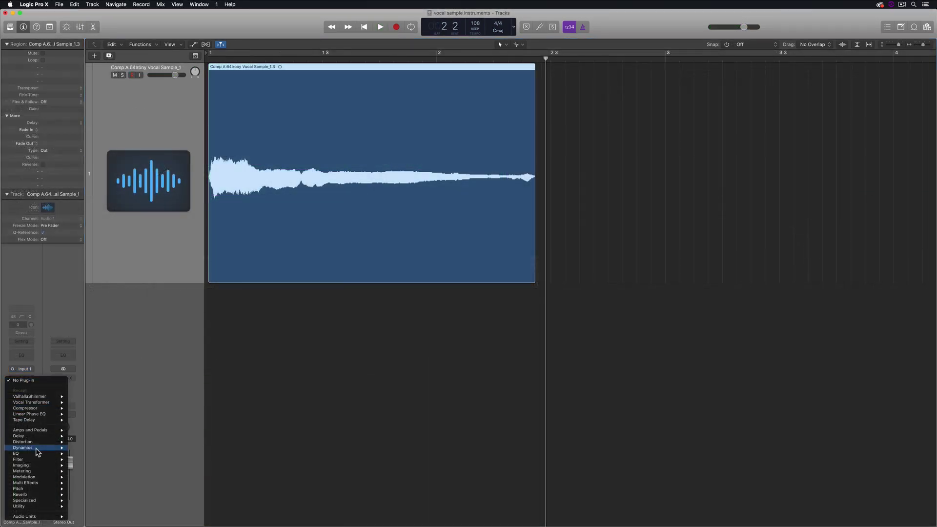
Step: Insert Pitch > Vocal Transformer on the vocal sample track and switch on Robotize
{"action": "mouse_move", "coordinate": [41, 467]}
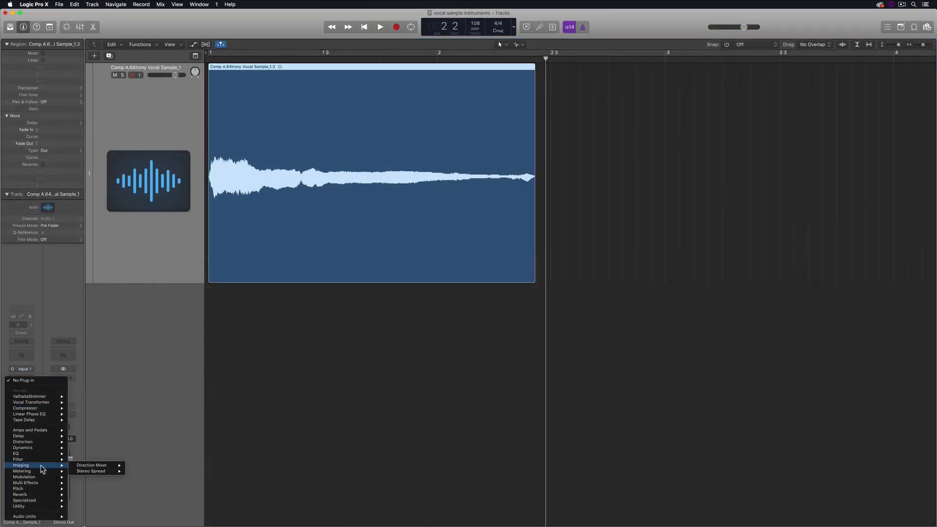
{"action": "mouse_move", "coordinate": [41, 488]}
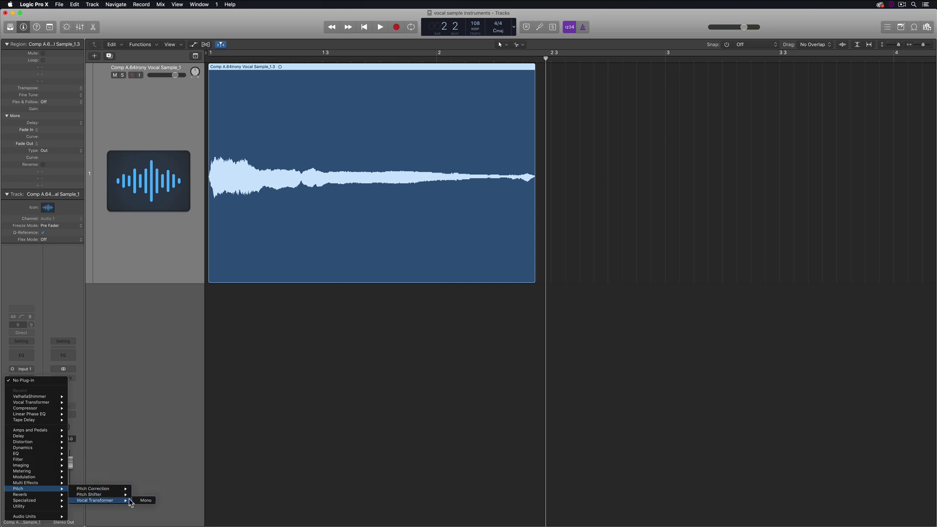
{"action": "left_click", "coordinate": [144, 500]}
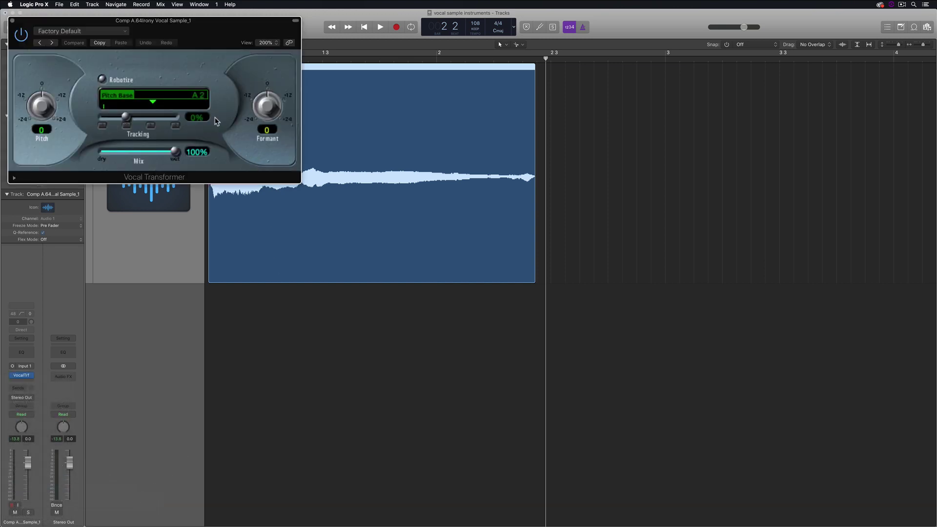
{"action": "left_click_drag", "start_coordinate": [196, 34], "coordinate": [461, 239]}
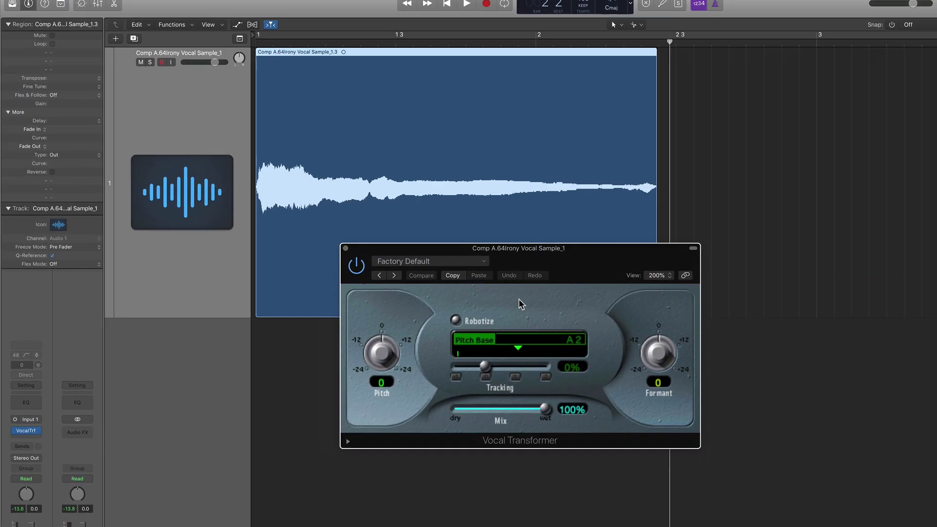
{"action": "left_click", "coordinate": [372, 286]}
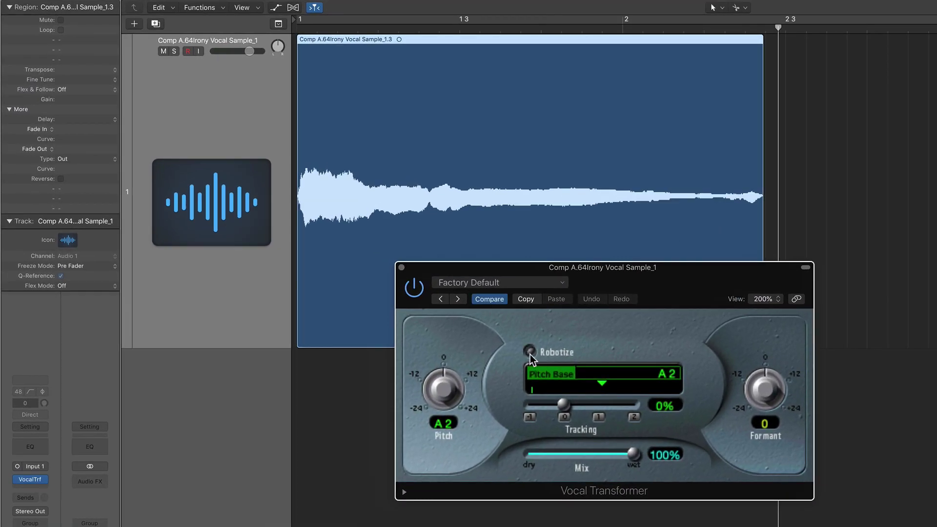
{"action": "left_click", "coordinate": [530, 351]}
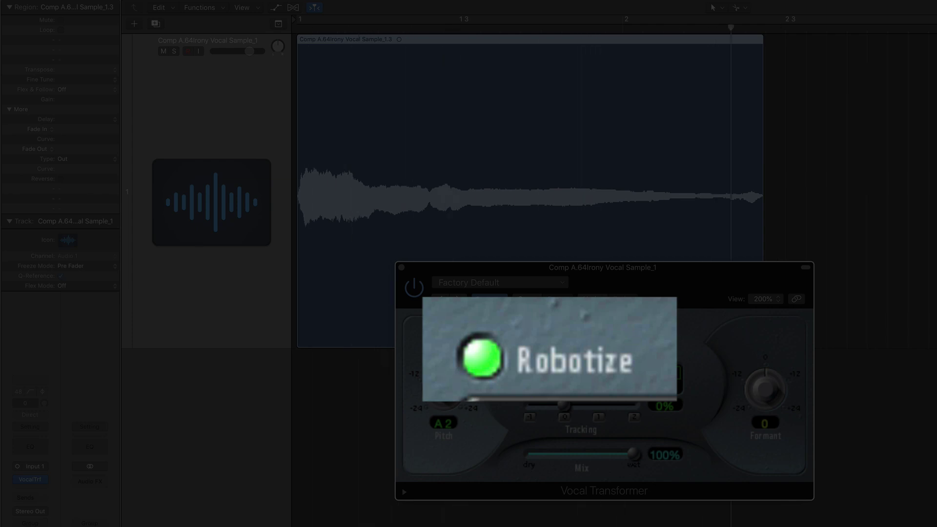
Step: Play the vocal while sweeping the Vocal Transformer pitch, then reset it to A2
{"action": "key", "text": "space"}
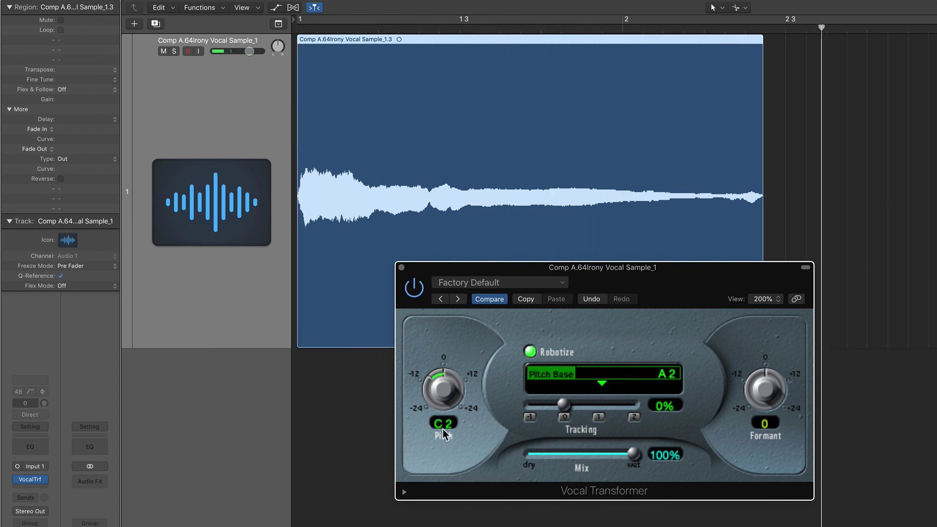
{"action": "left_click_drag", "start_coordinate": [443, 428], "coordinate": [512, 310]}
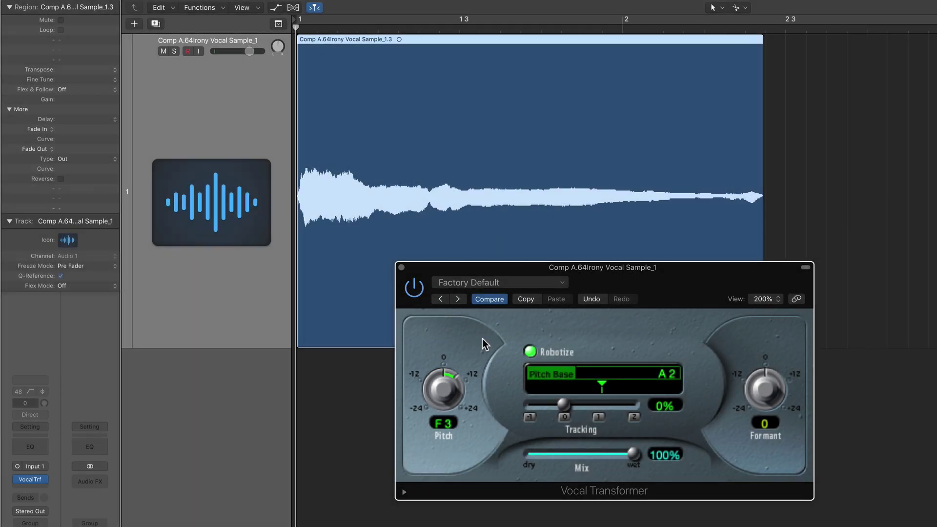
{"action": "left_click_drag", "start_coordinate": [447, 386], "coordinate": [444, 470]}
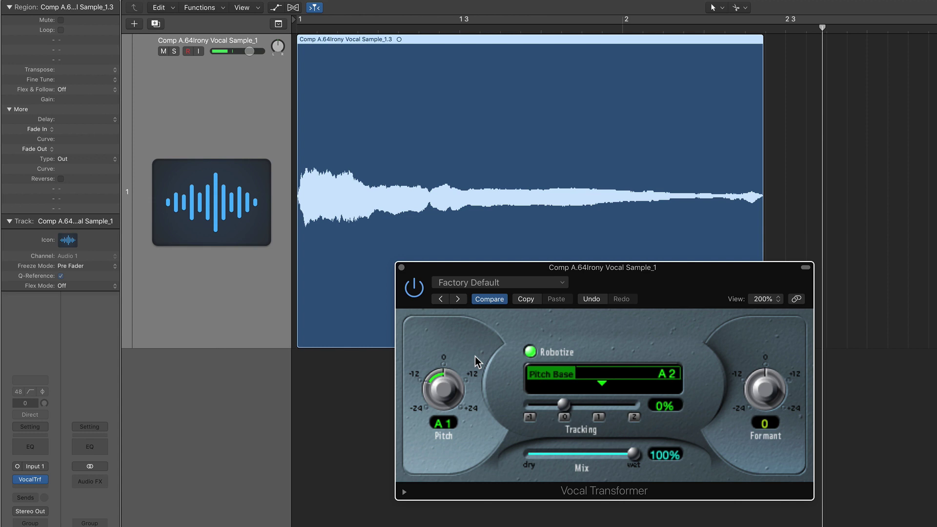
{"action": "left_click", "coordinate": [440, 392], "text": "alt"}
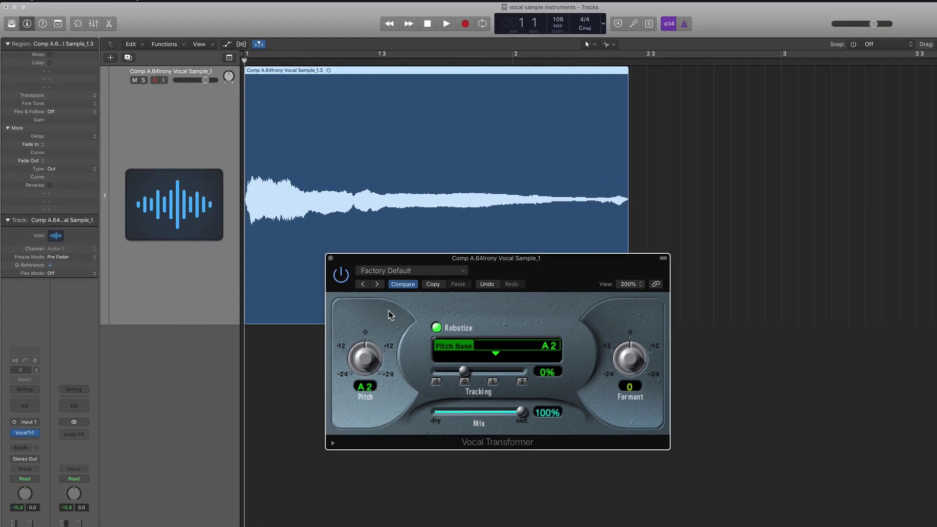
Step: Insert ValhallaShimmer (Mono->Stereo) after Vocal Transformer with mix 1.00 and audition it
{"action": "key", "text": "z"}
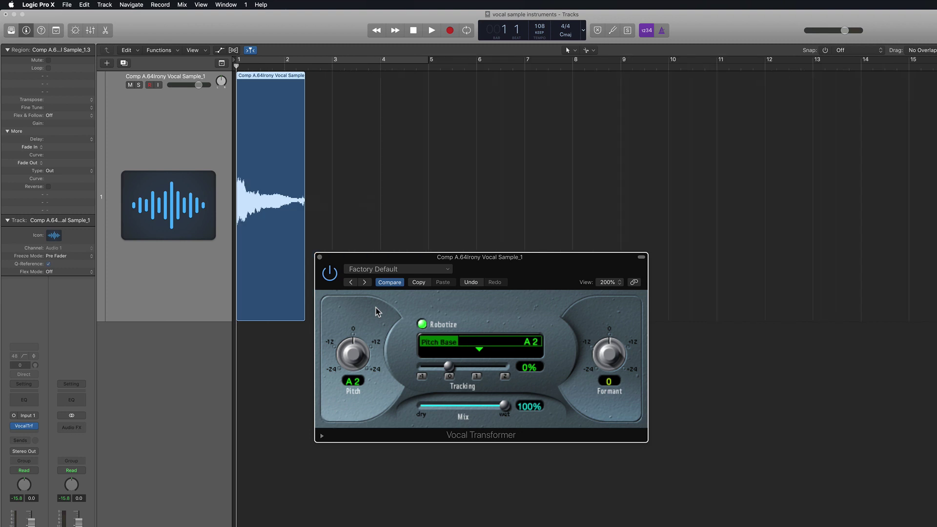
{"action": "left_click", "coordinate": [34, 434]}
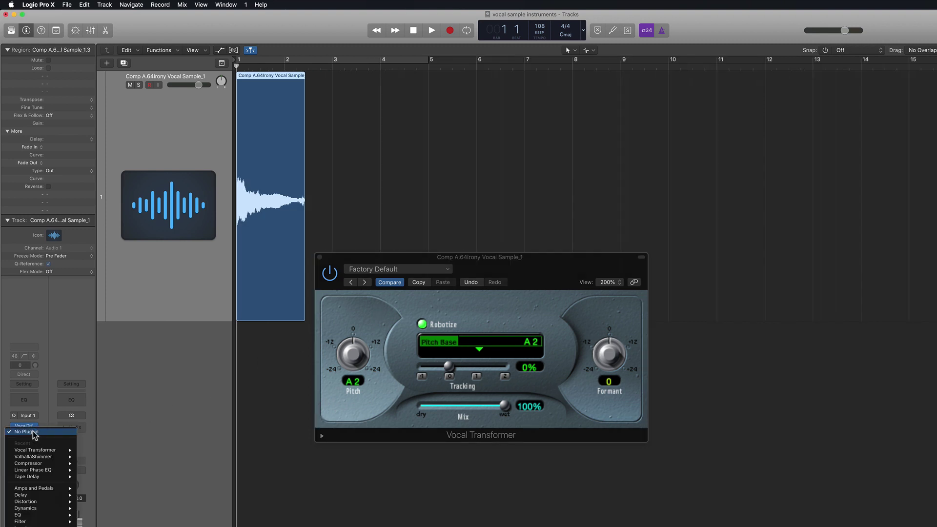
{"action": "mouse_move", "coordinate": [48, 458]}
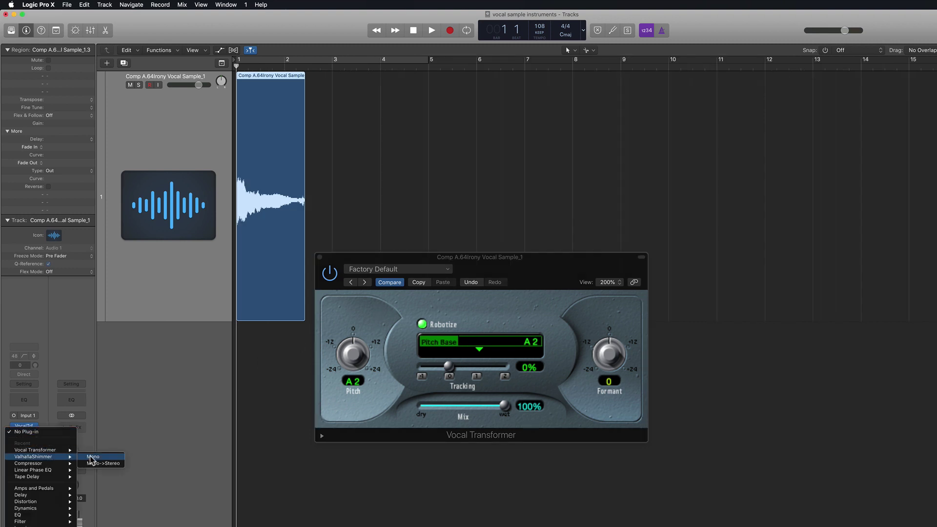
{"action": "left_click", "coordinate": [91, 464]}
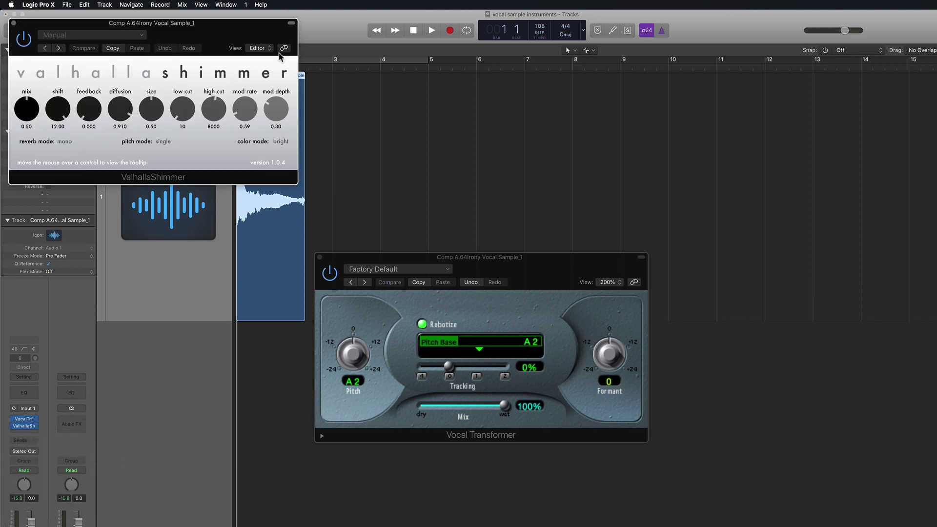
{"action": "left_click_drag", "start_coordinate": [251, 23], "coordinate": [787, 218]}
{"action": "key", "text": "space"}
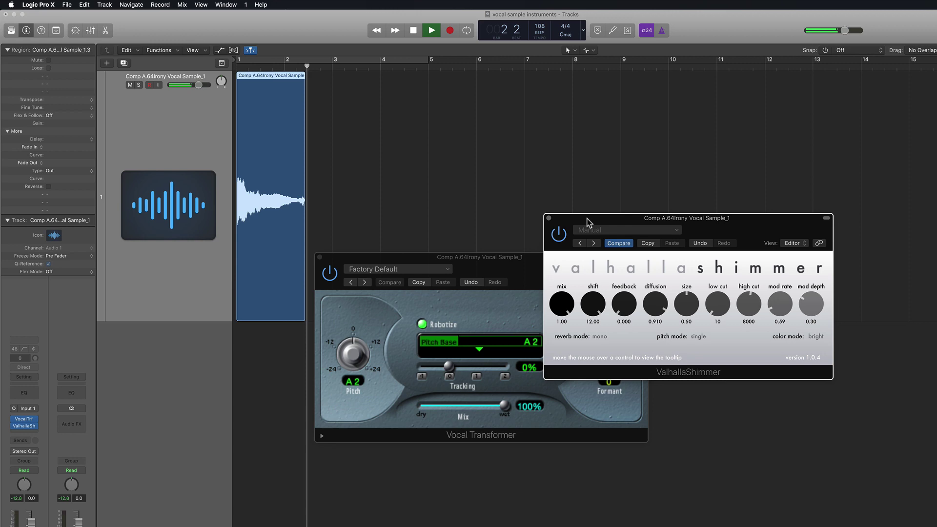
{"action": "left_click", "coordinate": [622, 308]}
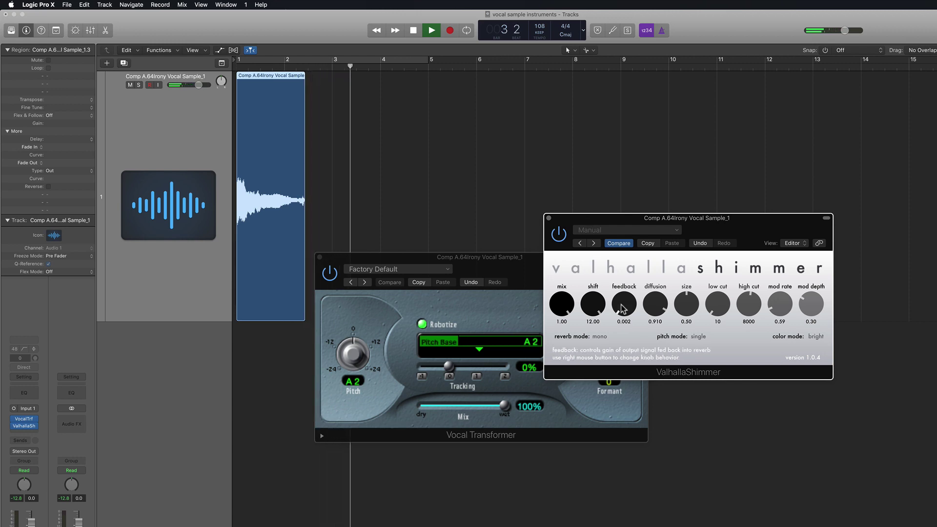
Step: Reverse the vocal sample region and play it back from the project start
{"action": "key", "text": "space"}
{"action": "key", "text": "Return"}
{"action": "left_click", "coordinate": [381, 142]}
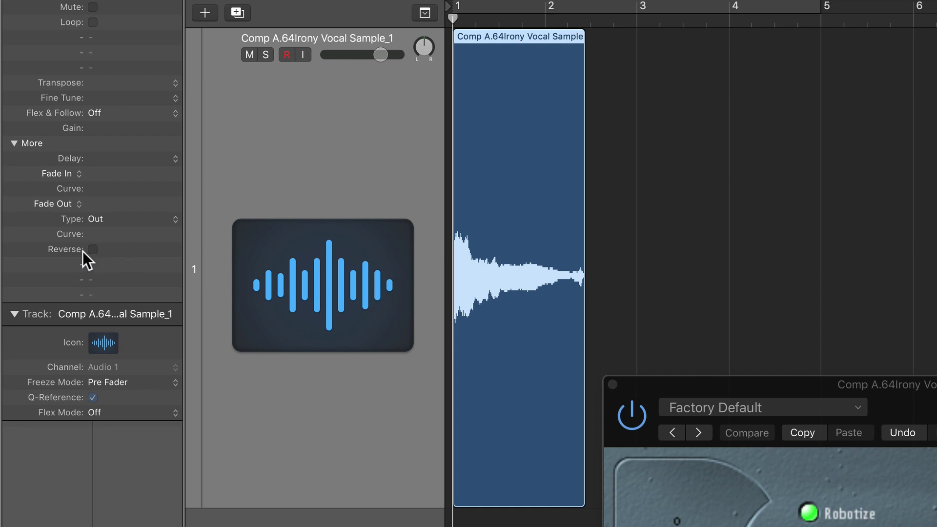
{"action": "left_click", "coordinate": [93, 249]}
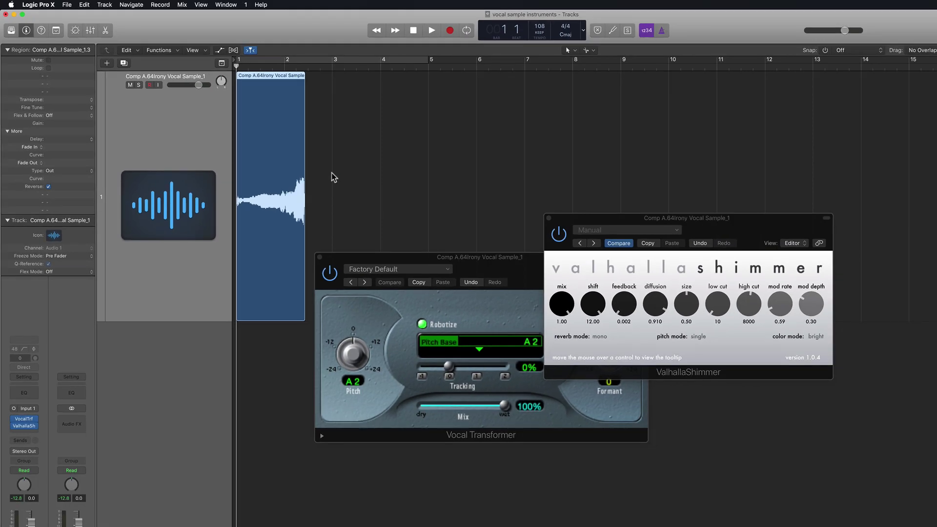
{"action": "key", "text": "space"}
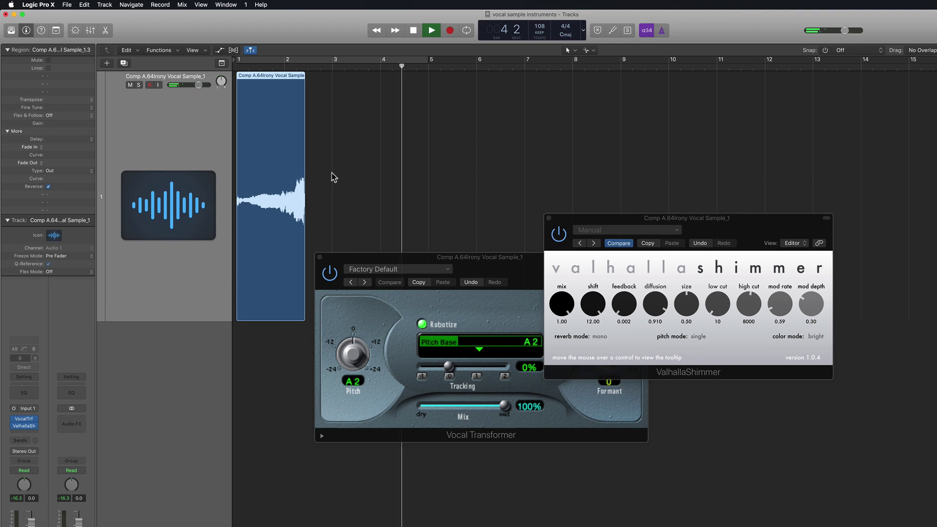
Step: Set the Tape Delay feedback to 87% and the wet level to 46%
{"action": "key", "text": "space"}
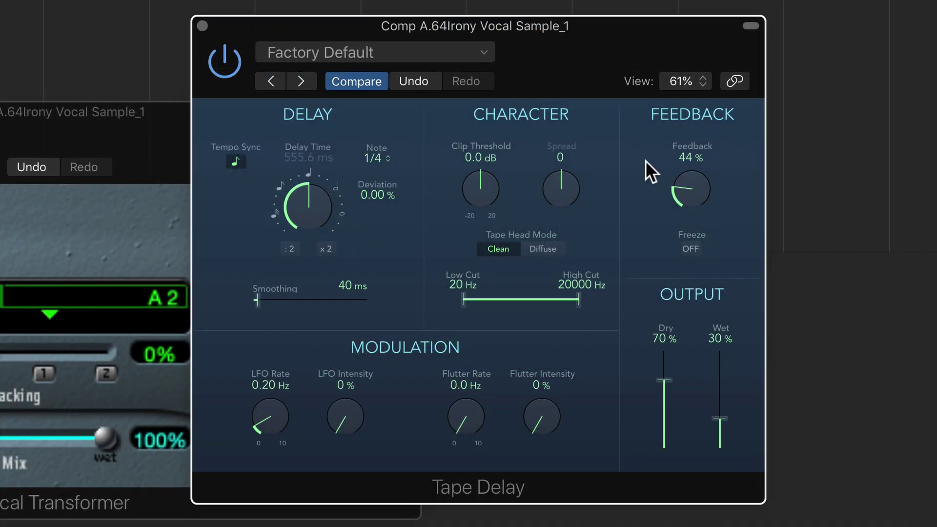
{"action": "left_click_drag", "start_coordinate": [648, 160], "coordinate": [664, 102]}
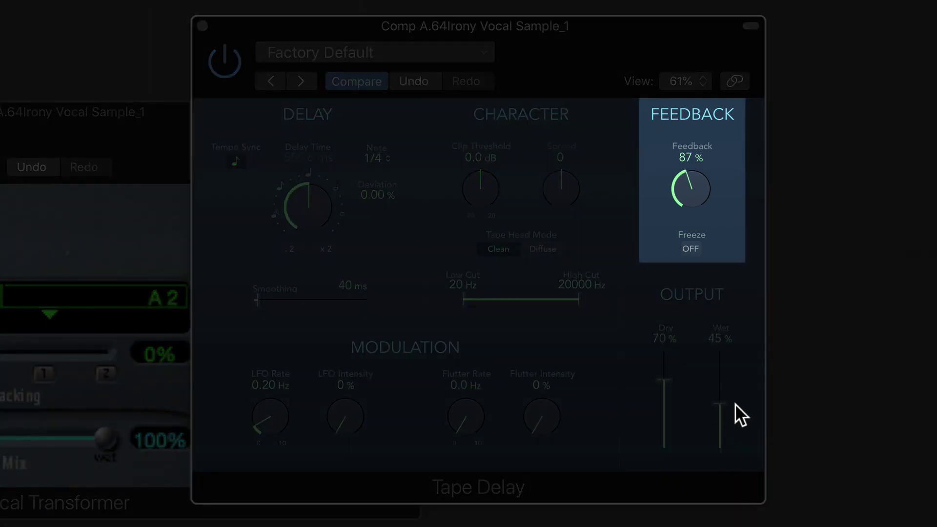
{"action": "scroll", "coordinate": [735, 402], "scroll_direction": "up", "scroll_amount": 1}
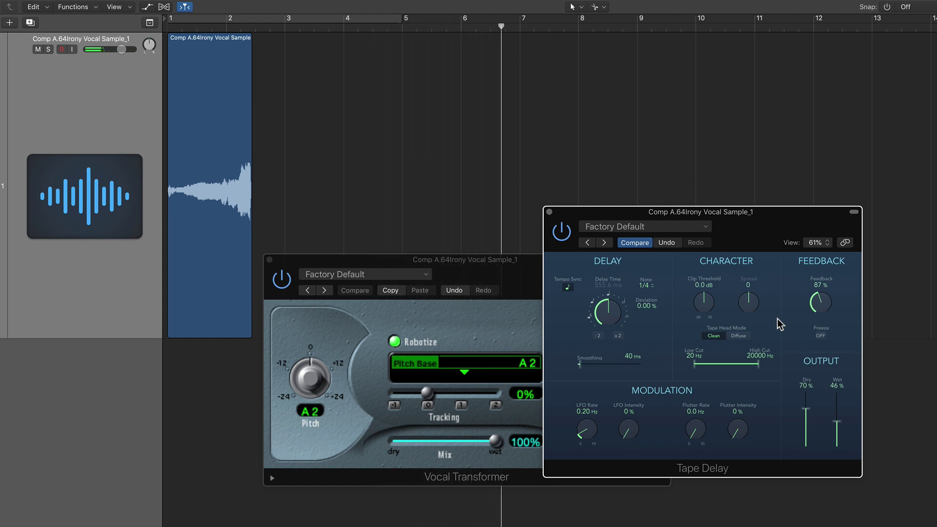
Step: Close the Tape Delay window, zoom the arrange area out, and move the playhead to bar 14
{"action": "left_click", "coordinate": [549, 213]}
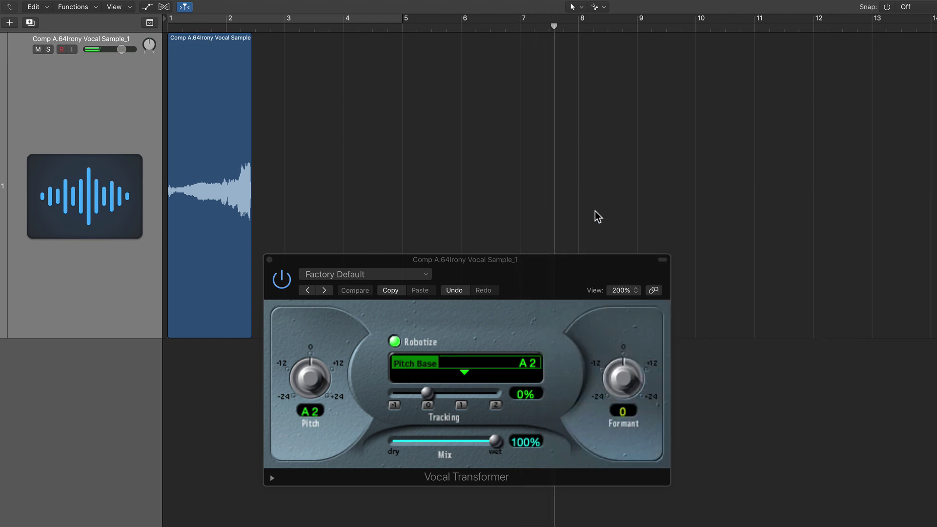
{"action": "key", "text": "super+Left"}
{"action": "key", "text": "super+Left"}
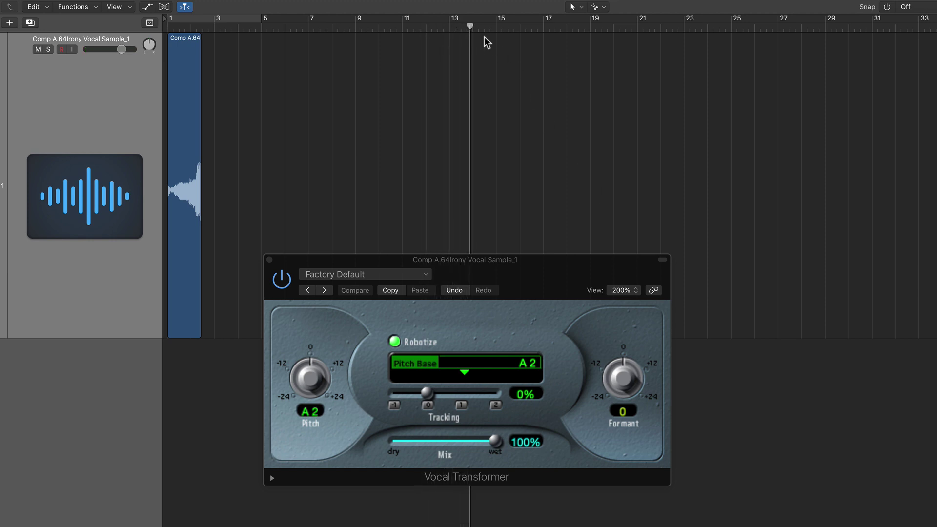
{"action": "left_click_drag", "start_coordinate": [482, 37], "coordinate": [472, 54]}
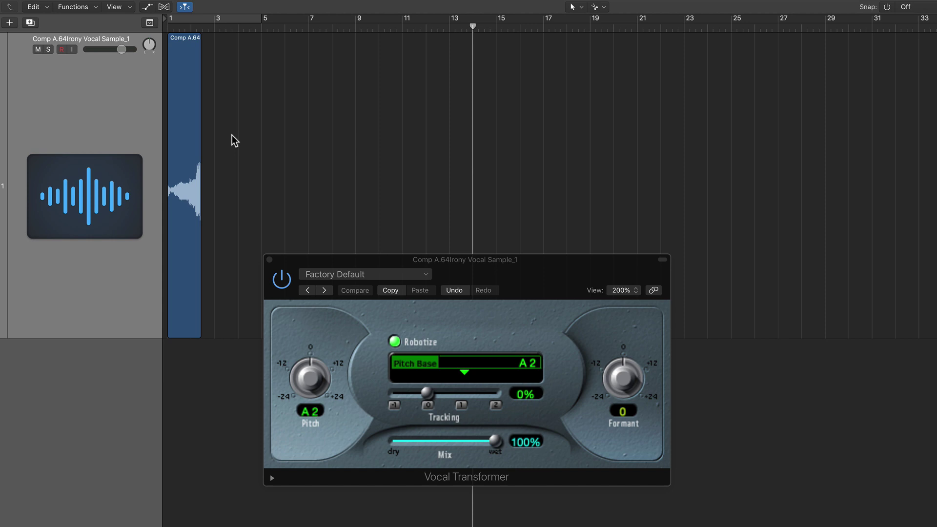
Step: Copy the vocal region to around bar 16 and join both copies into one region
{"action": "left_click_drag", "start_coordinate": [192, 155], "coordinate": [544, 186]}
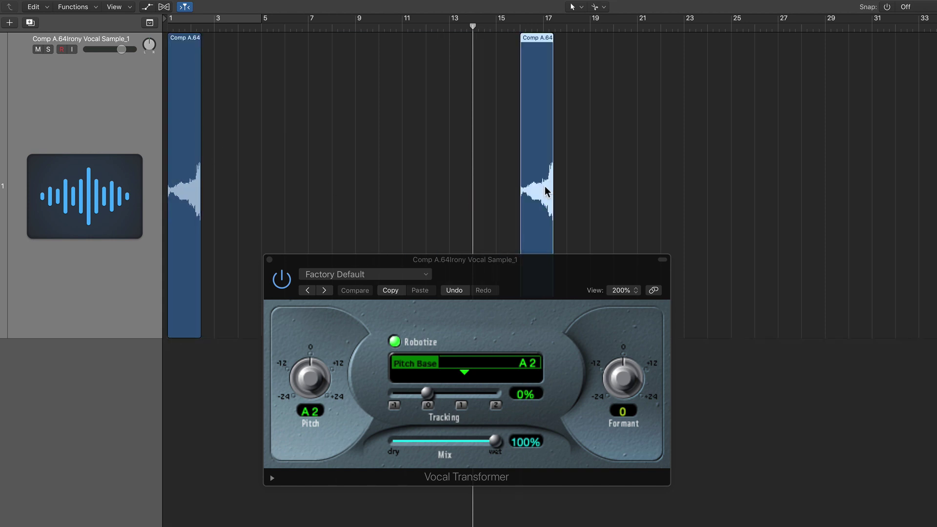
{"action": "left_click_drag", "start_coordinate": [737, 136], "coordinate": [175, 149]}
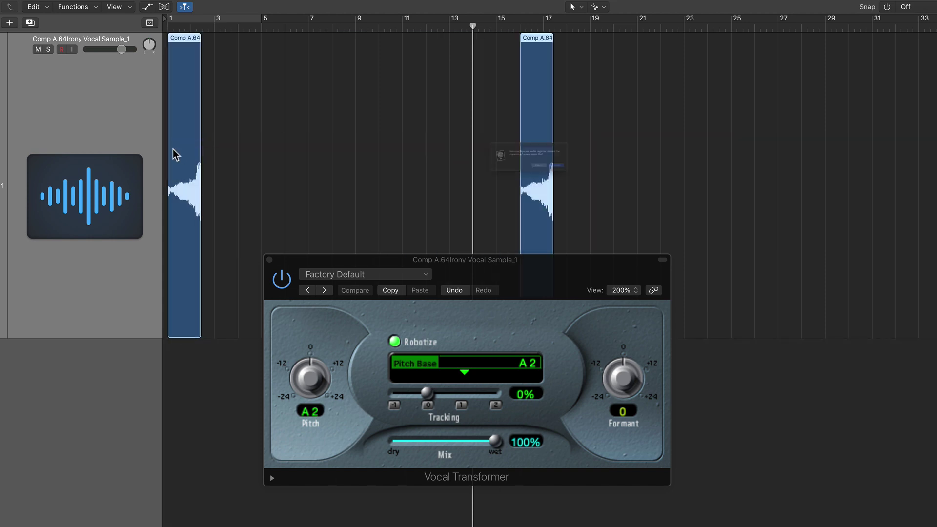
{"action": "key", "text": "super+j"}
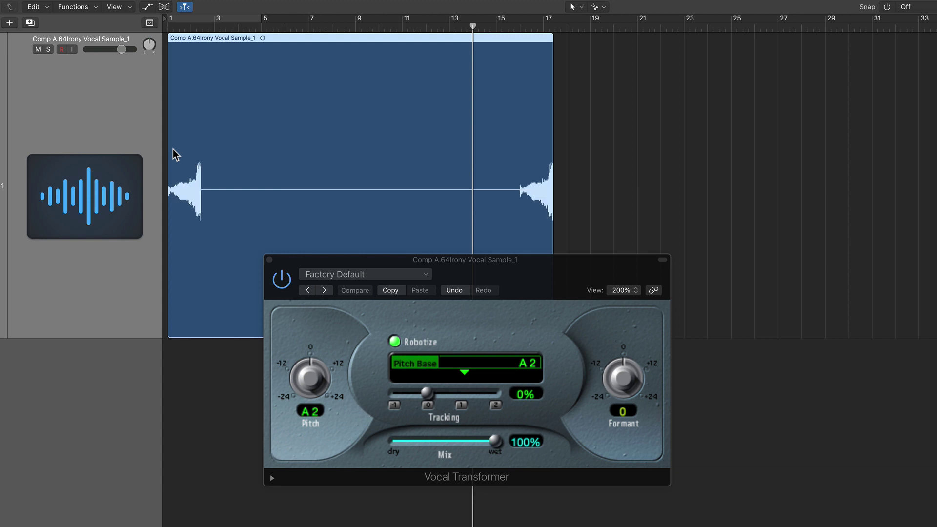
{"action": "left_click", "coordinate": [738, 121]}
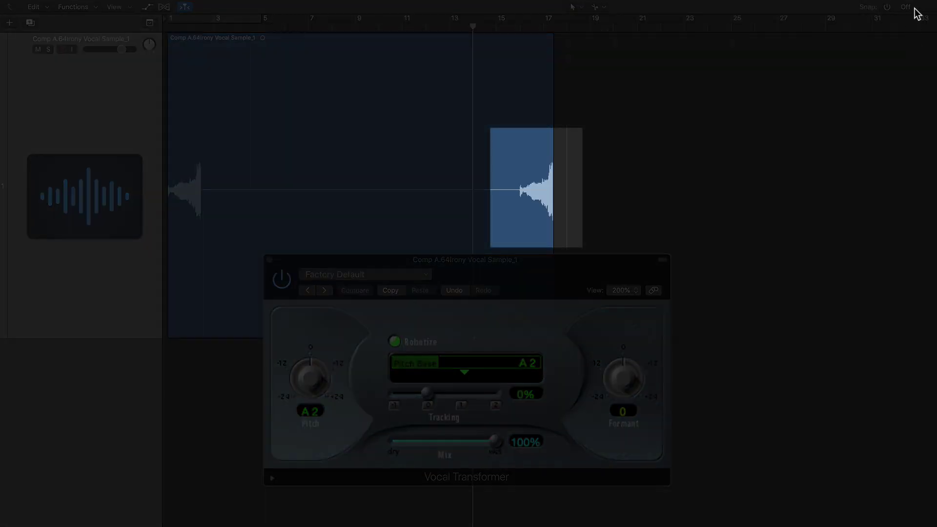
Step: With Snap set to Bar and the Marquee secondary tool, delete the region's bars 15–17 tail
{"action": "left_click", "coordinate": [913, 8]}
{"action": "left_click", "coordinate": [870, 29]}
{"action": "left_click", "coordinate": [596, 8]}
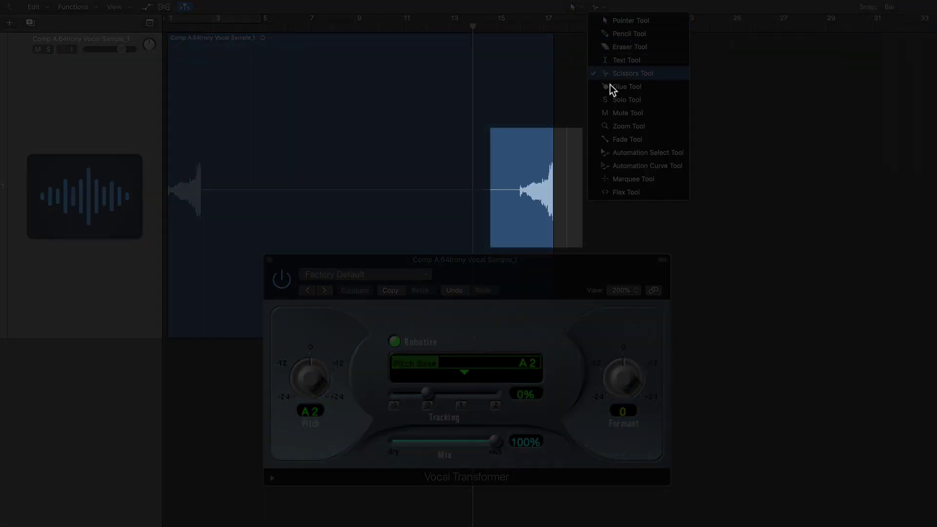
{"action": "left_click", "coordinate": [633, 179]}
{"action": "left_click_drag", "start_coordinate": [543, 109], "coordinate": [501, 122]}
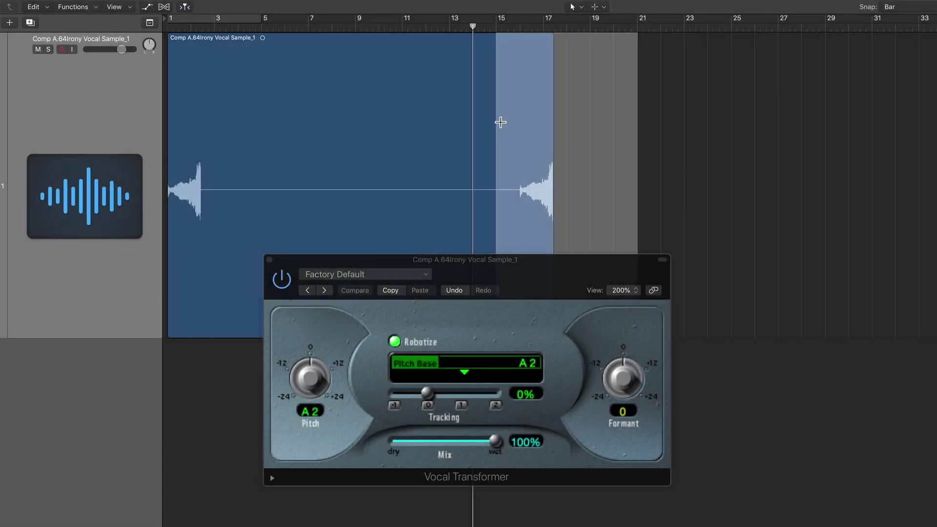
{"action": "key", "text": "Delete"}
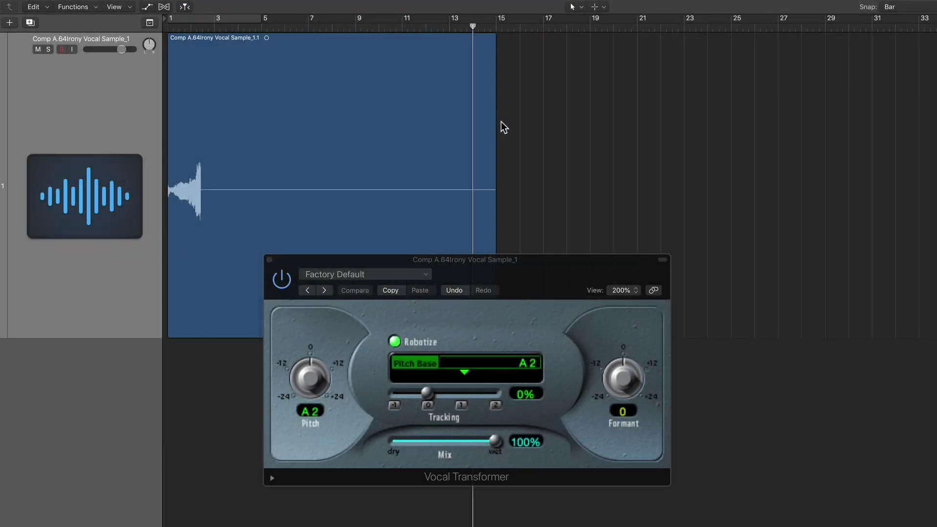
{"action": "key", "text": "super+Left"}
{"action": "key", "text": "super+Left"}
{"action": "key", "text": "super+Left"}
{"action": "key", "text": "super+Left"}
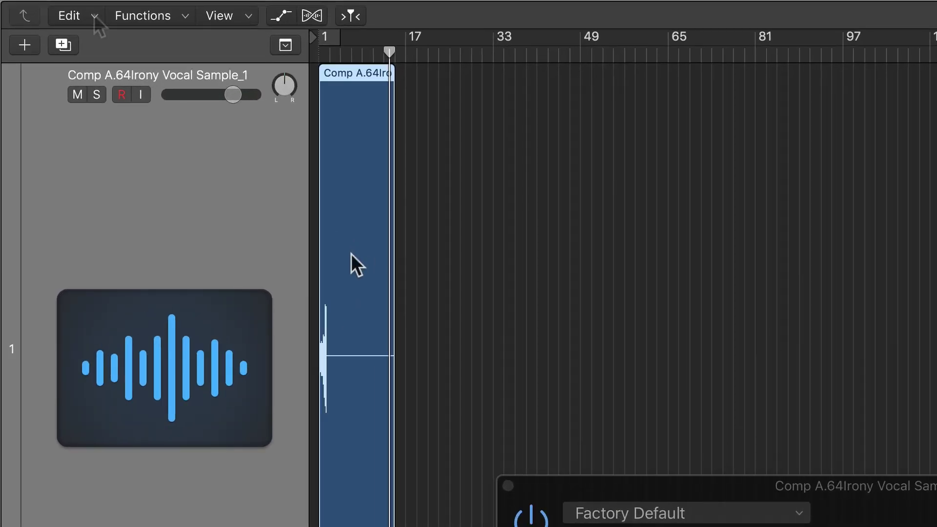
Step: Repeat the trimmed vocal region 48 times using Edit > Repeat > Multiple
{"action": "left_click", "coordinate": [95, 17]}
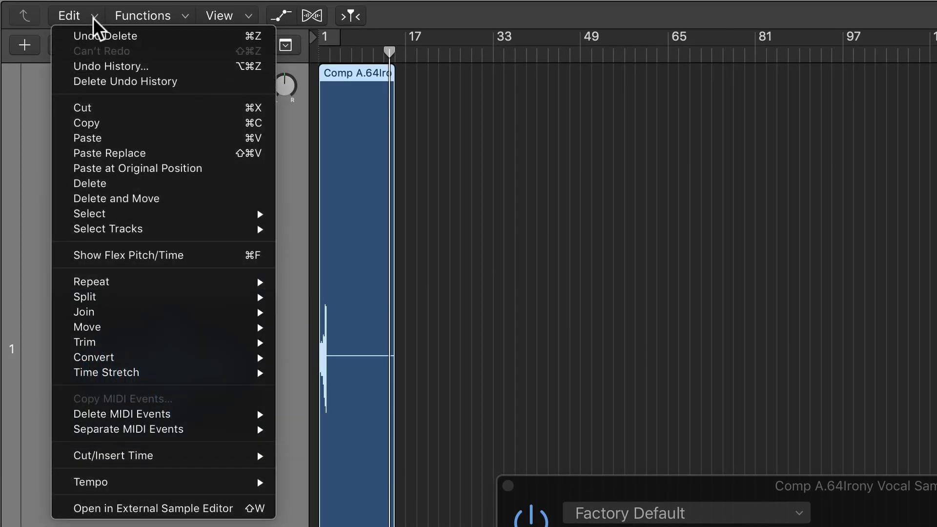
{"action": "mouse_move", "coordinate": [149, 283]}
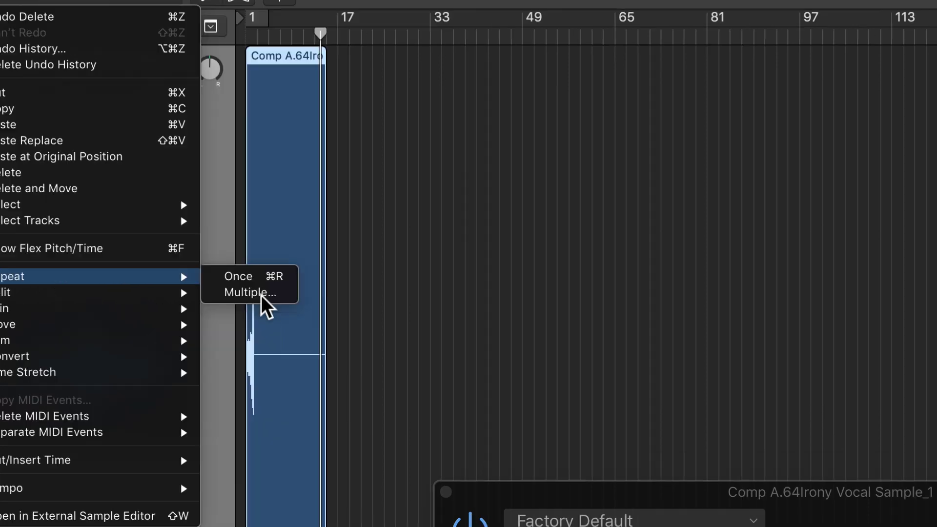
{"action": "left_click", "coordinate": [261, 293]}
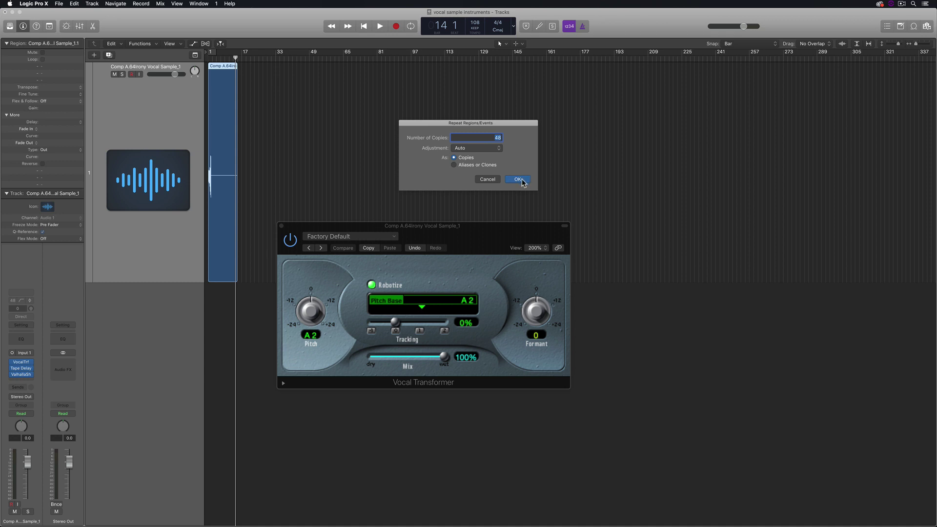
{"action": "left_click", "coordinate": [518, 180]}
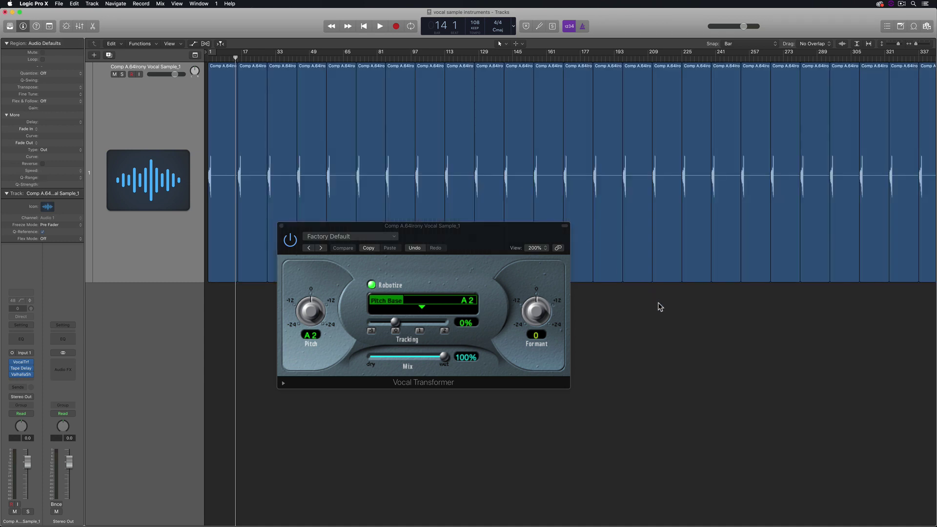
Step: Fit all region copies in view and lower the Vocal Transformer pitch from A2 to A0
{"action": "key", "text": "z"}
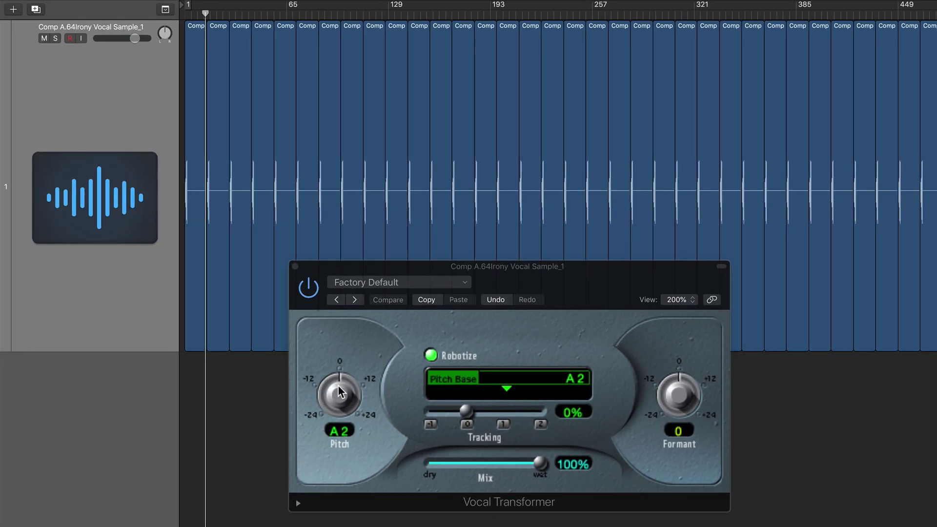
{"action": "left_click_drag", "start_coordinate": [310, 307], "coordinate": [307, 365]}
{"action": "left_click_drag", "start_coordinate": [335, 476], "coordinate": [337, 525]}
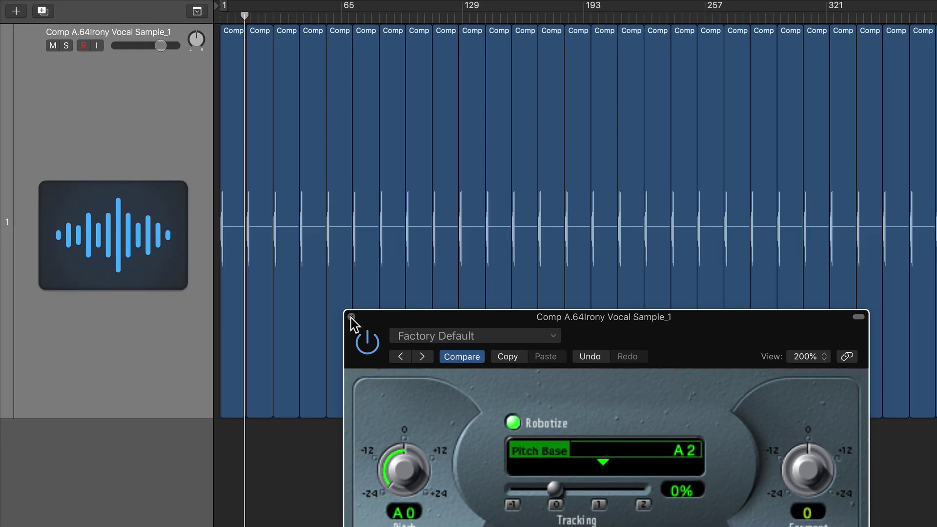
{"action": "left_click", "coordinate": [295, 267]}
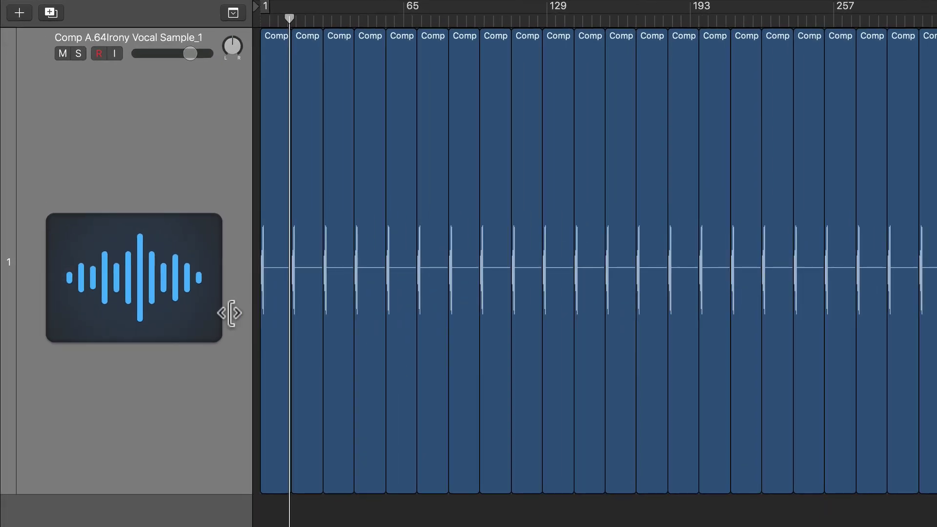
Step: Show Region automation for the vocal track with 1 VocalTrf > Pitch as the parameter
{"action": "key", "text": "a"}
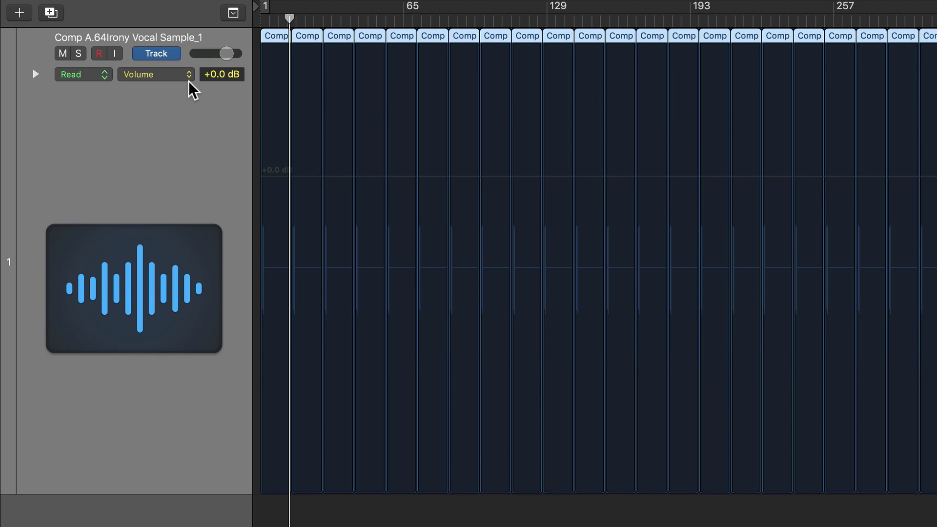
{"action": "left_click", "coordinate": [162, 54]}
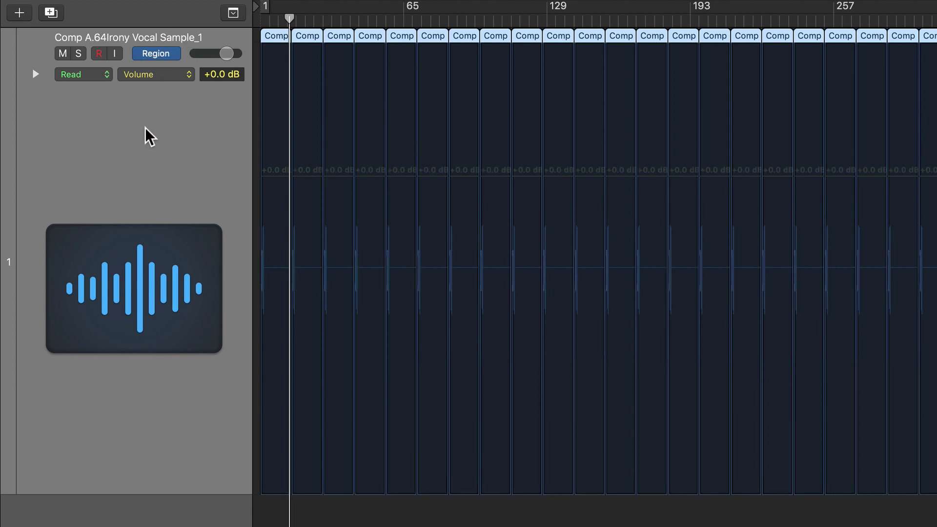
{"action": "left_click", "coordinate": [167, 78]}
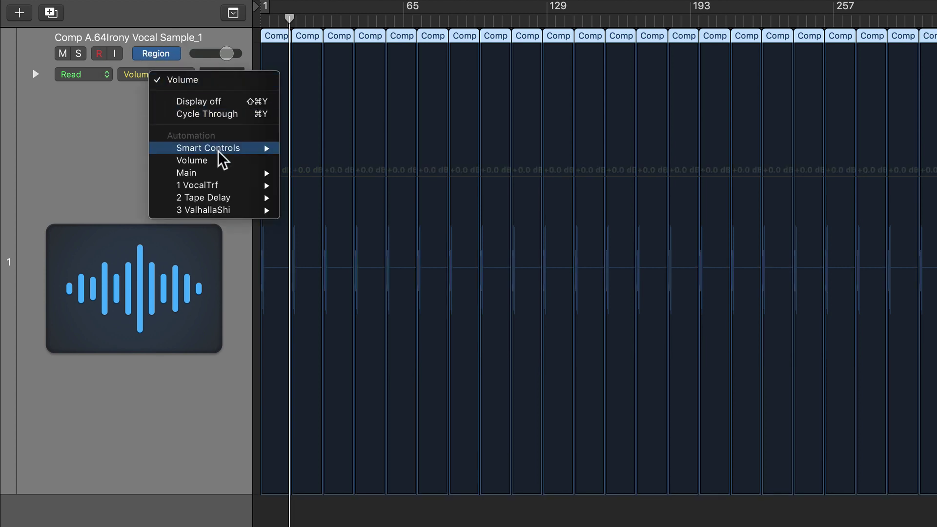
{"action": "mouse_move", "coordinate": [229, 186]}
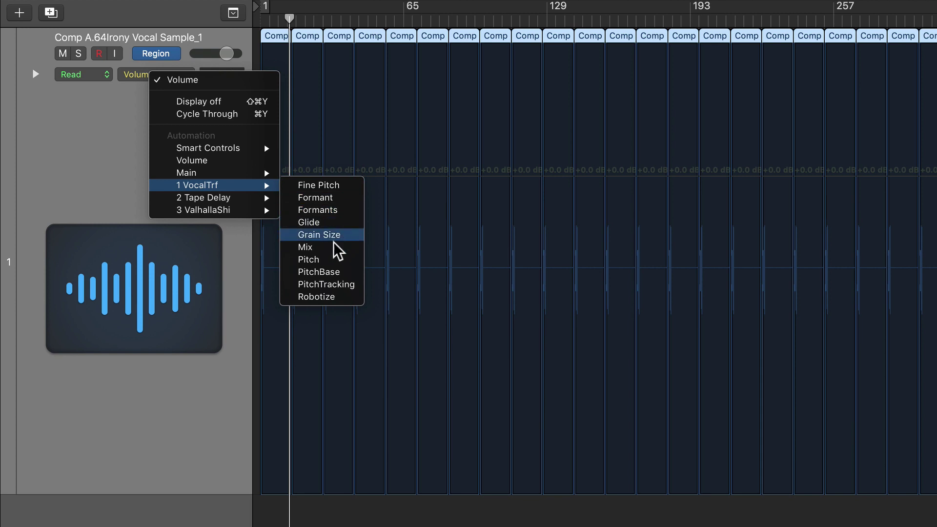
{"action": "left_click", "coordinate": [333, 257]}
Step: Set the first regions' pitch automation to A0, A#0, B0, C1 and C#1
{"action": "key", "text": "super+Right"}
{"action": "key", "text": "super+Right"}
{"action": "key", "text": "super+Right"}
{"action": "scroll", "coordinate": [346, 521], "scroll_direction": "left", "scroll_amount": 5}
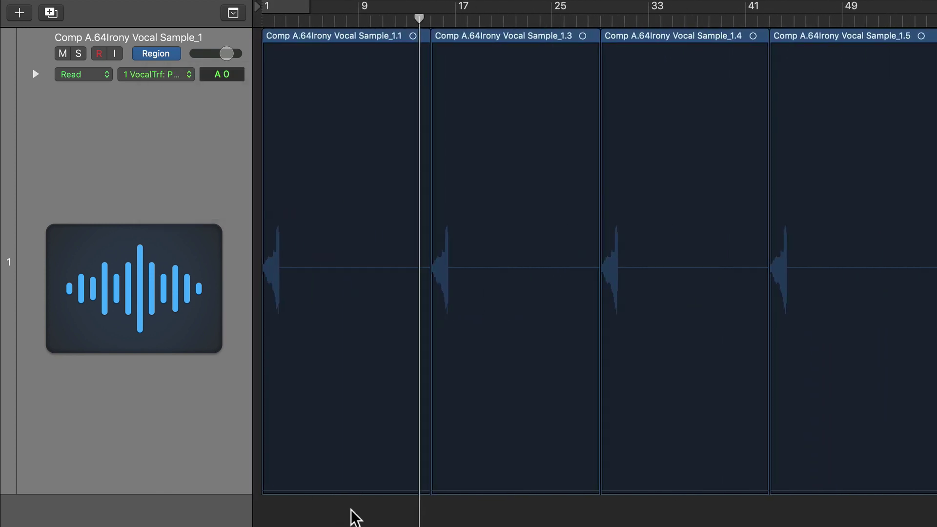
{"action": "left_click", "coordinate": [352, 488]}
{"action": "left_click", "coordinate": [489, 489]}
{"action": "left_click", "coordinate": [490, 482]}
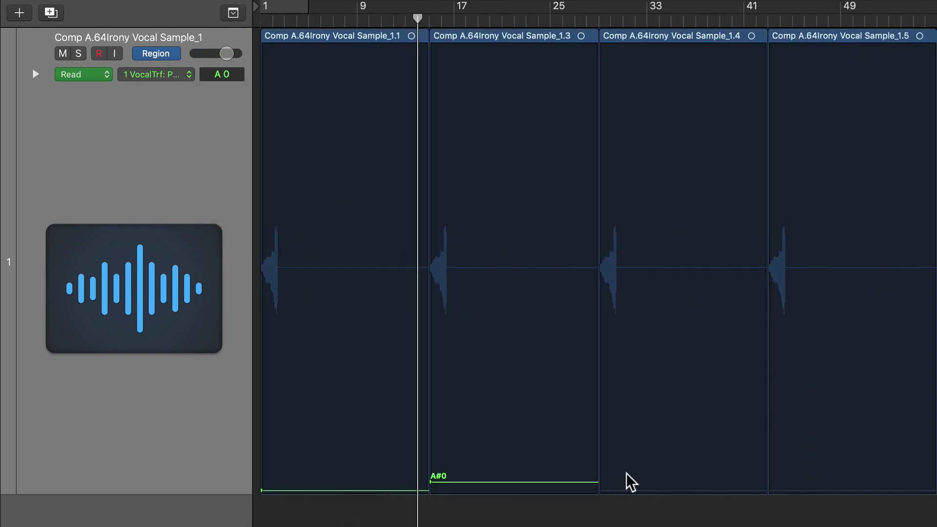
{"action": "left_click", "coordinate": [625, 472]}
{"action": "left_click", "coordinate": [676, 473]}
{"action": "left_click", "coordinate": [846, 485]}
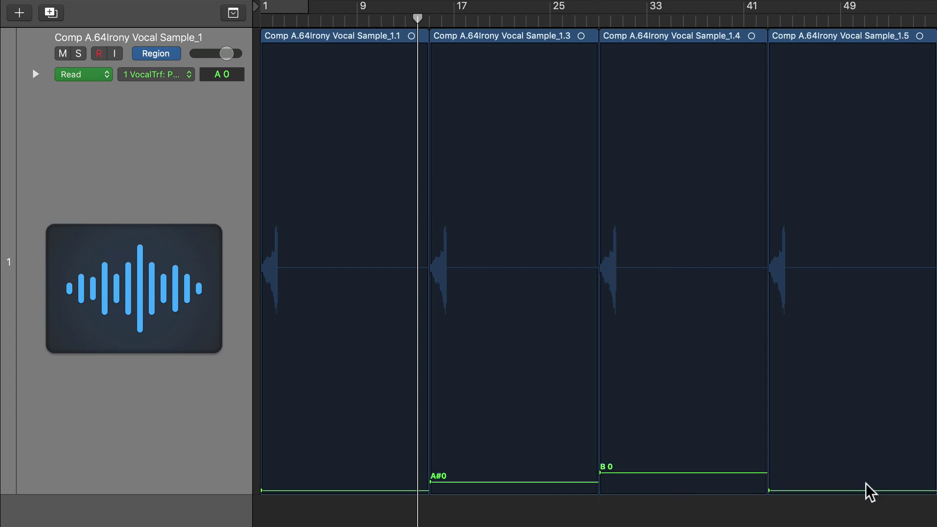
{"action": "left_click", "coordinate": [861, 462]}
{"action": "left_click", "coordinate": [560, 278]}
{"action": "left_click", "coordinate": [562, 264]}
Step: Set regions Sample_1.41–1.43 to C4, C#4 and D4, then select all vocal regions
{"action": "scroll", "coordinate": [563, 265], "scroll_direction": "right", "scroll_amount": 2}
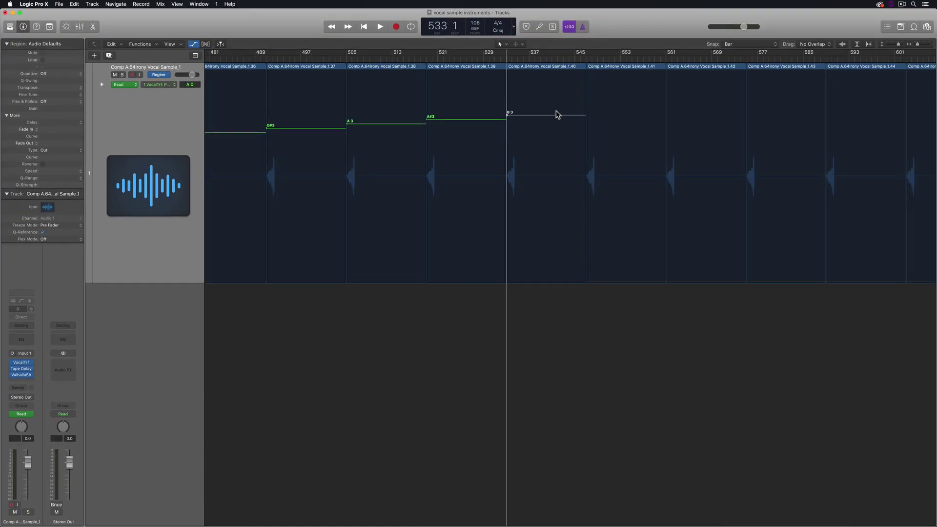
{"action": "left_click", "coordinate": [623, 277]}
{"action": "left_click_drag", "start_coordinate": [623, 278], "coordinate": [616, 111]}
{"action": "scroll", "coordinate": [569, 259], "scroll_direction": "right", "scroll_amount": 2}
{"action": "left_click", "coordinate": [569, 279]}
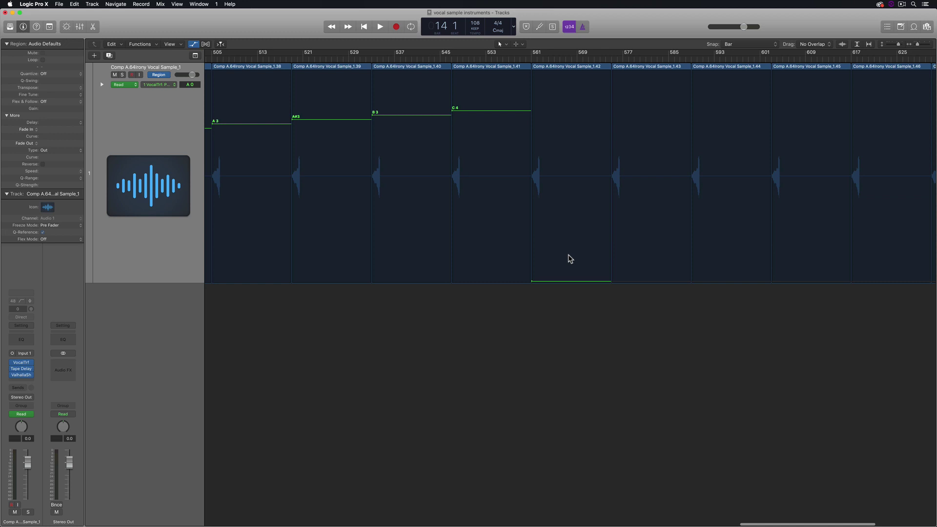
{"action": "left_click_drag", "start_coordinate": [569, 279], "coordinate": [569, 104]}
{"action": "scroll", "coordinate": [508, 286], "scroll_direction": "right", "scroll_amount": 2}
{"action": "left_click", "coordinate": [508, 280]}
{"action": "left_click_drag", "start_coordinate": [508, 280], "coordinate": [516, 101]}
{"action": "scroll", "coordinate": [492, 199], "scroll_direction": "right", "scroll_amount": 2}
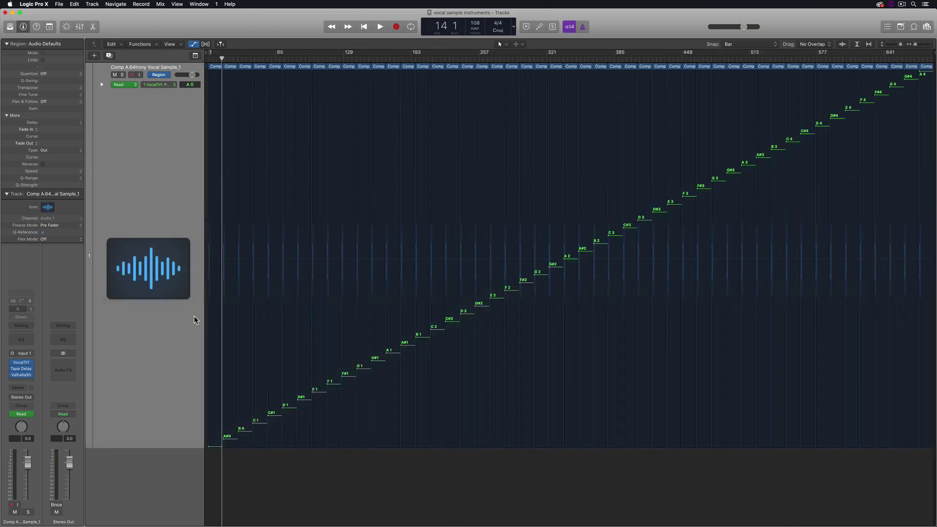
{"action": "left_click", "coordinate": [190, 319]}
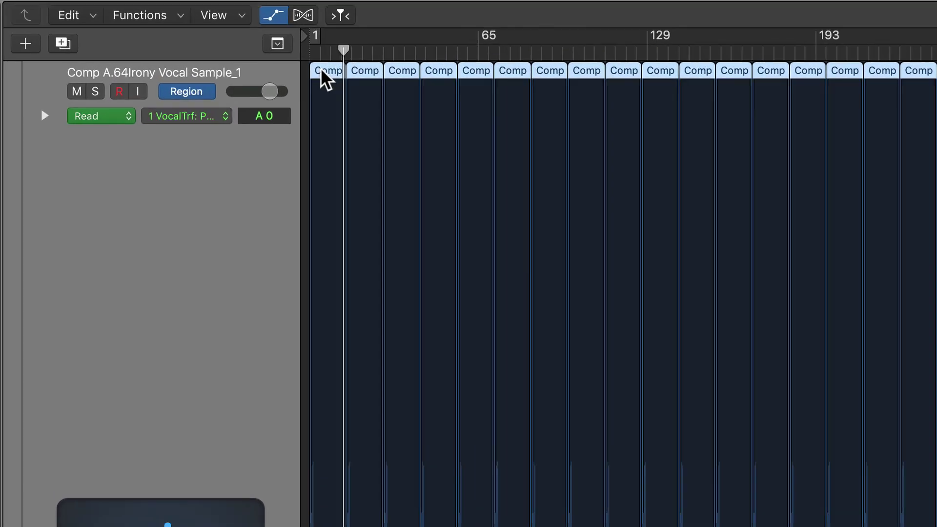
Step: Export the selected regions as 24-bit WAVE audio files with effect plug-ins left active
{"action": "right_click", "coordinate": [322, 71]}
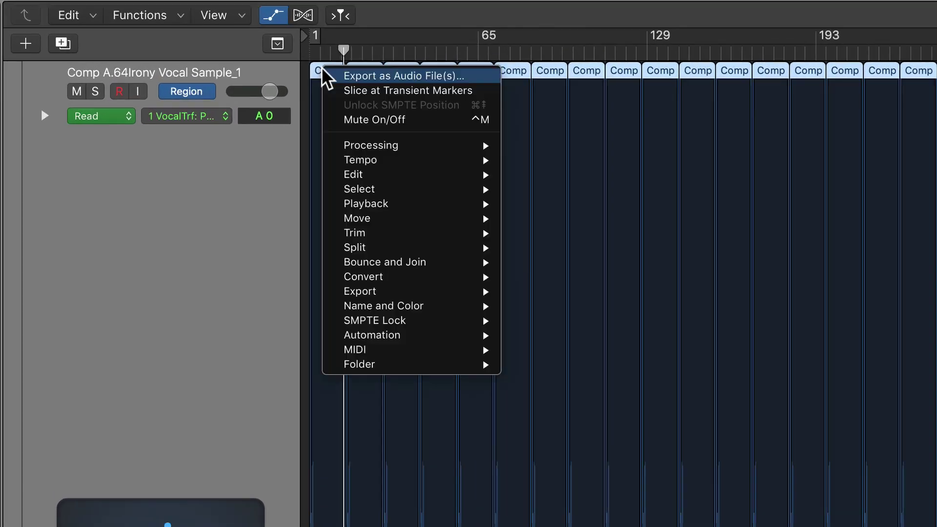
{"action": "left_click", "coordinate": [367, 77]}
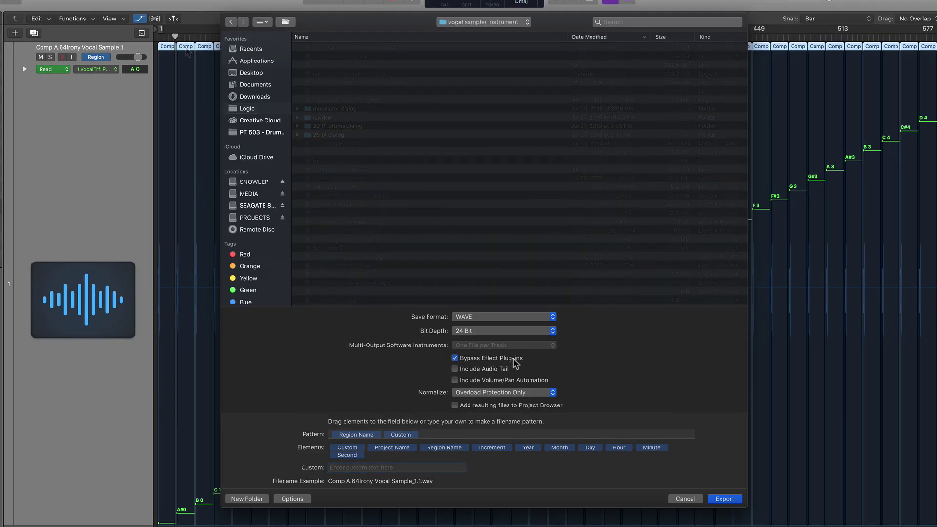
{"action": "left_click", "coordinate": [514, 361]}
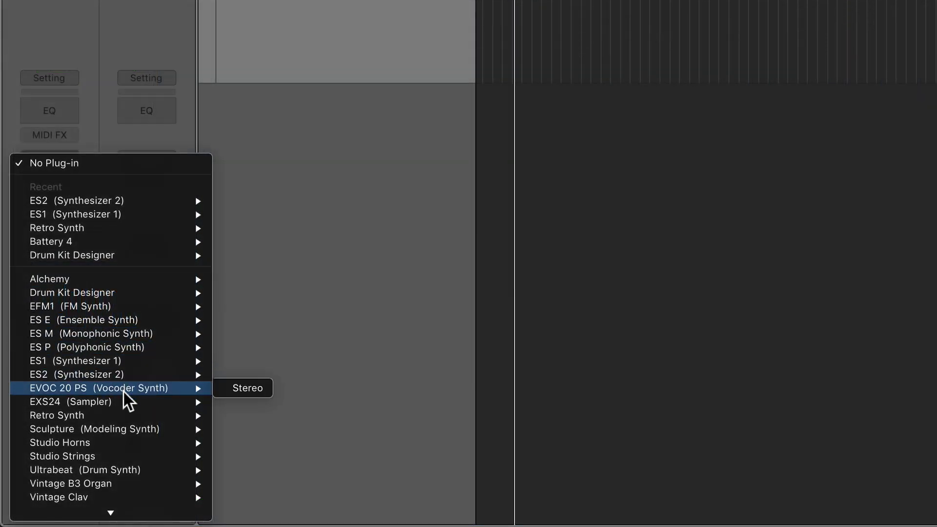
Step: Load a stereo EXS24 sampler as the instrument and open its empty Instrument Editor
{"action": "mouse_move", "coordinate": [209, 398]}
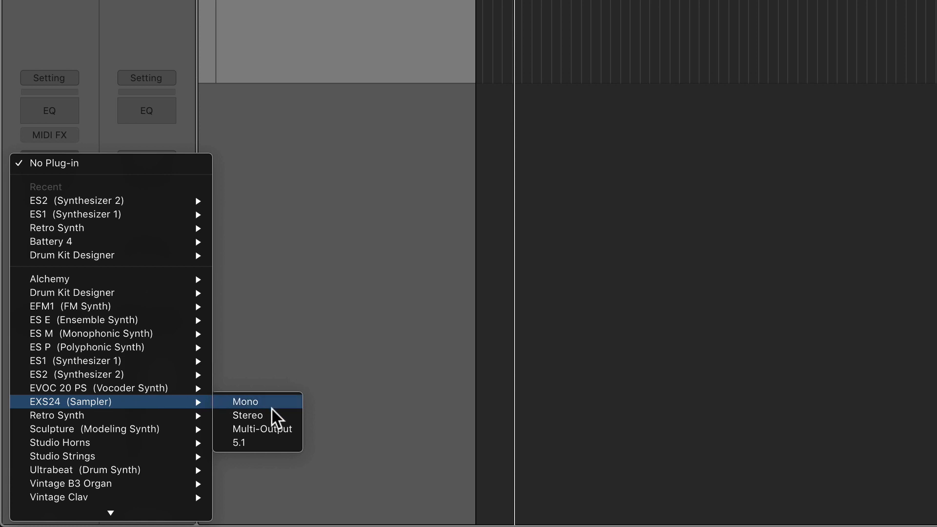
{"action": "left_click", "coordinate": [293, 415]}
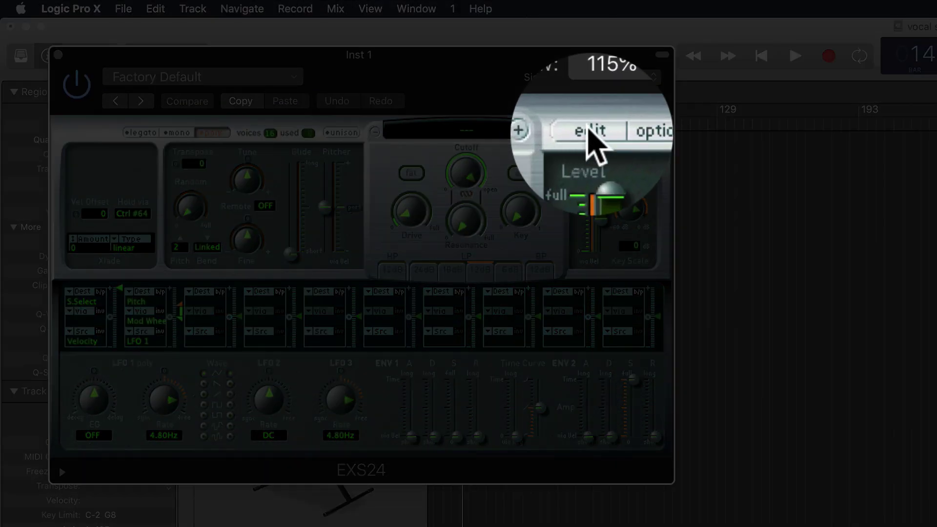
{"action": "left_click", "coordinate": [593, 134]}
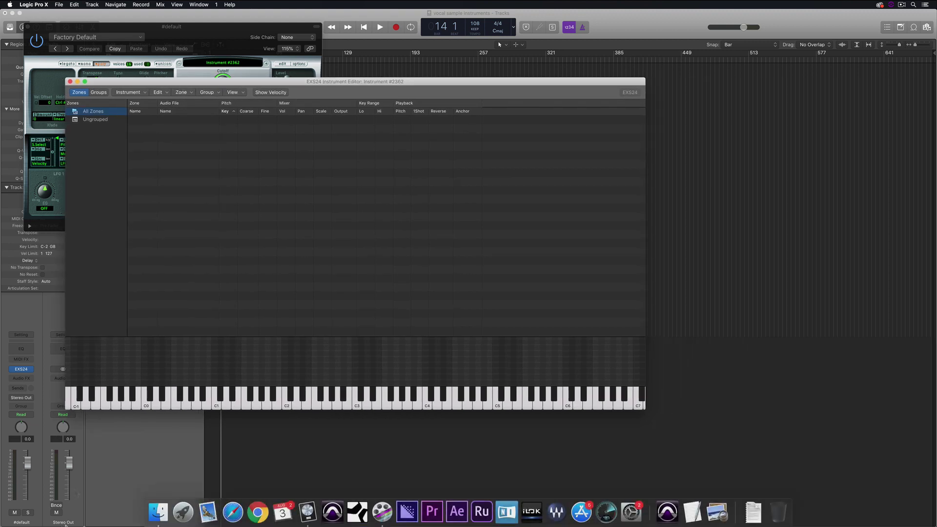
Step: Drag all the vocal sample WAVs from the vocal sampler instrument folder into the EXS24 zone area
{"action": "left_click", "coordinate": [158, 511]}
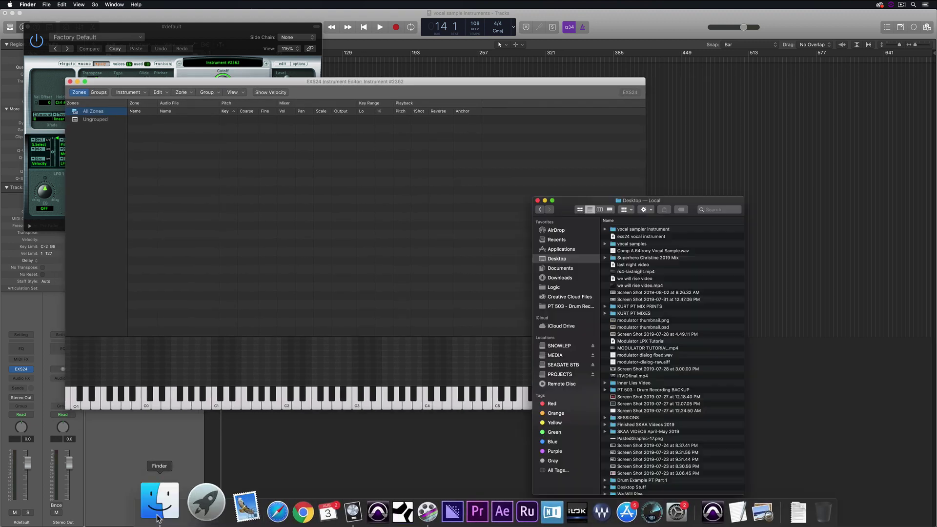
{"action": "double_click", "coordinate": [659, 229]}
{"action": "left_click_drag", "start_coordinate": [634, 201], "coordinate": [533, 106]}
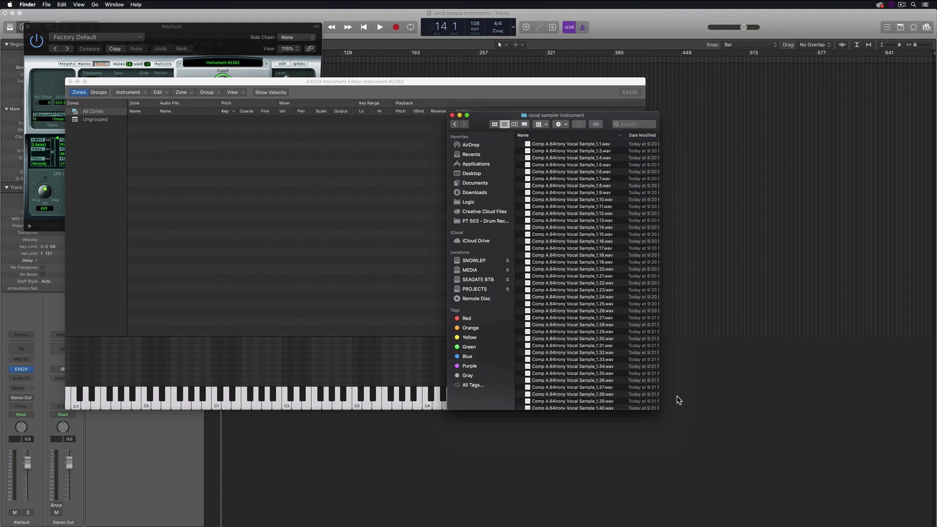
{"action": "left_click_drag", "start_coordinate": [656, 405], "coordinate": [795, 507]}
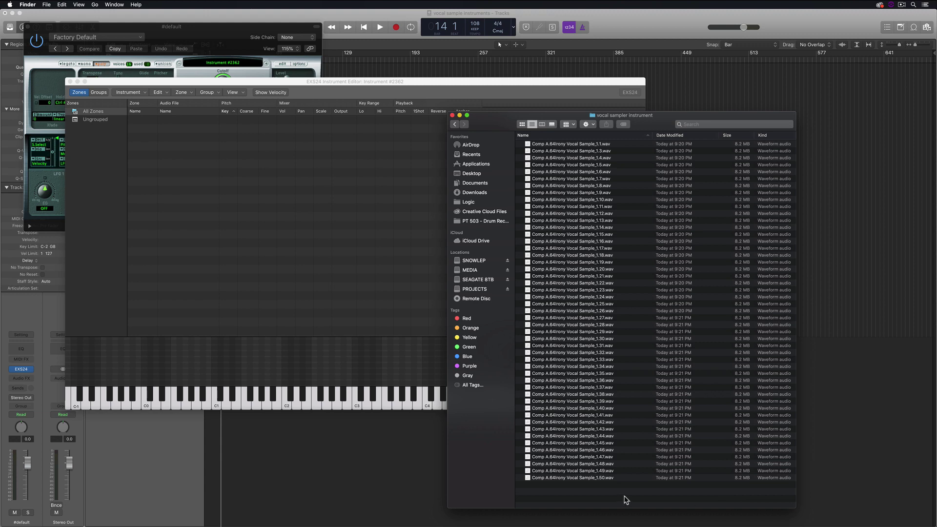
{"action": "key", "text": "super+a"}
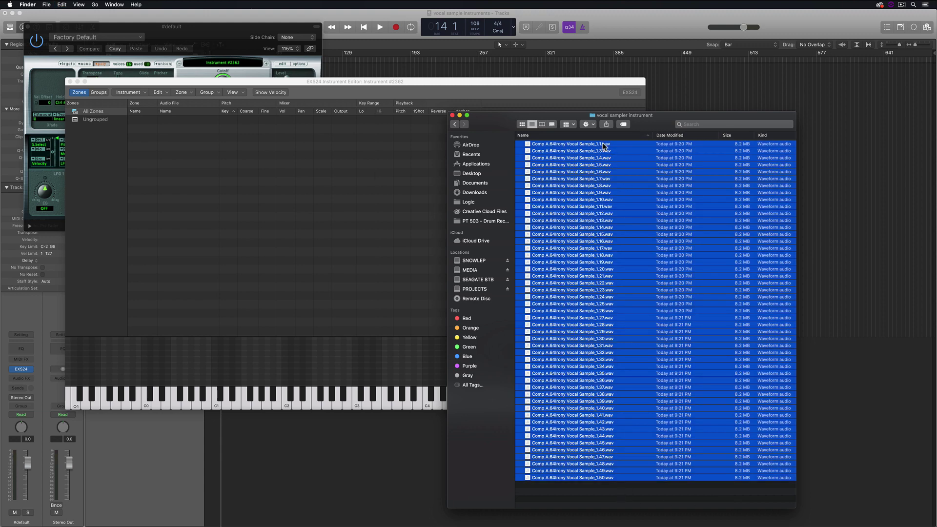
{"action": "left_click_drag", "start_coordinate": [604, 145], "coordinate": [282, 184]}
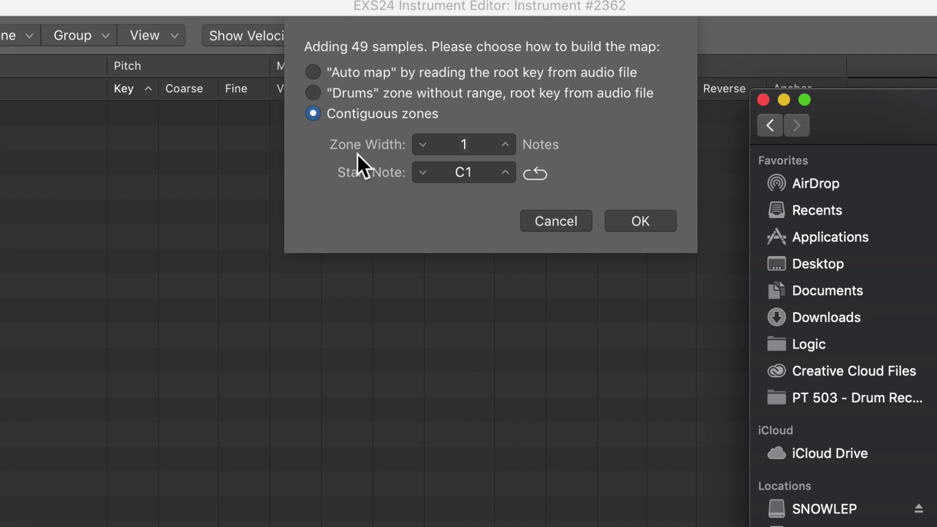
Step: Change the mapping start note from C1 to A0, keeping contiguous zones of width 1
{"action": "left_click", "coordinate": [465, 168]}
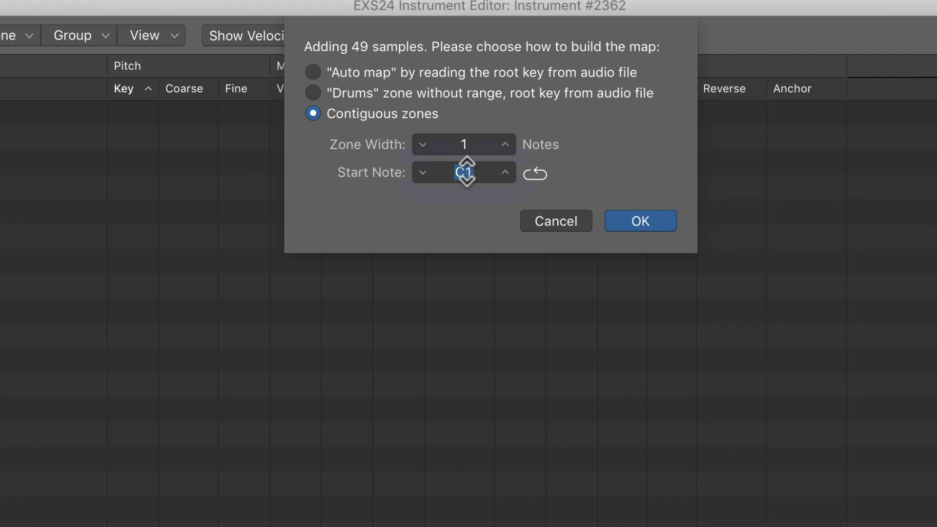
{"action": "left_click", "coordinate": [464, 170]}
{"action": "type", "text": "a0"}
{"action": "key", "text": "Return"}
Step: Build the 49-zone chromatic map, stretching the top zone to C8 and the bottom to D-2
{"action": "left_click", "coordinate": [641, 221]}
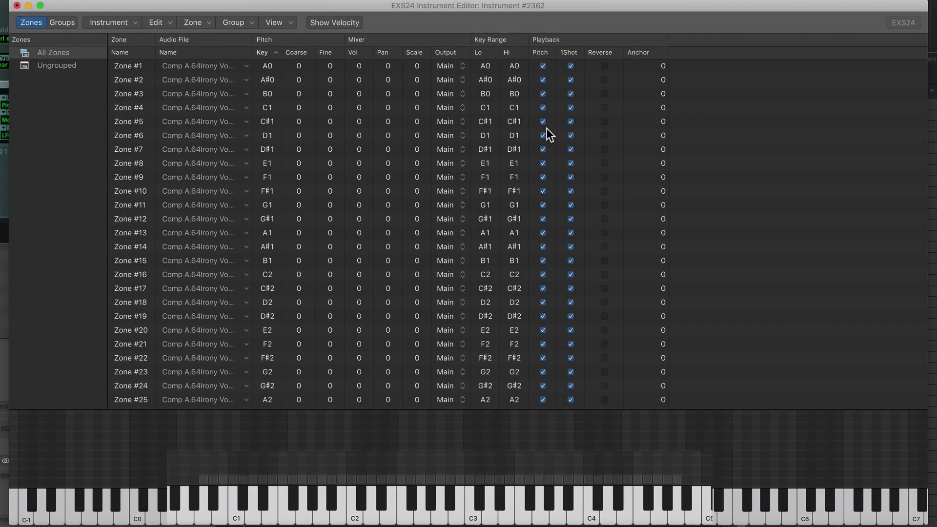
{"action": "left_click_drag", "start_coordinate": [515, 402], "coordinate": [515, 385]}
{"action": "left_click", "coordinate": [422, 452]}
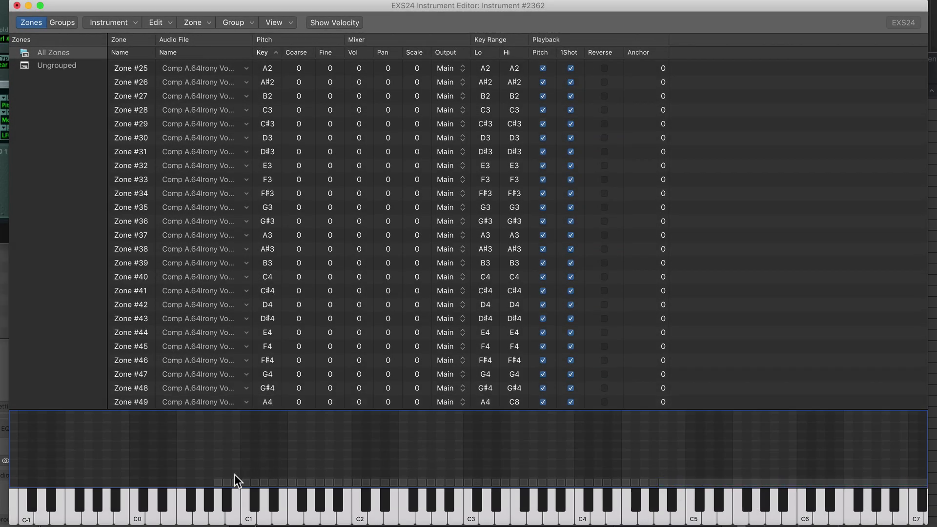
{"action": "left_click_drag", "start_coordinate": [217, 479], "coordinate": [14, 483]}
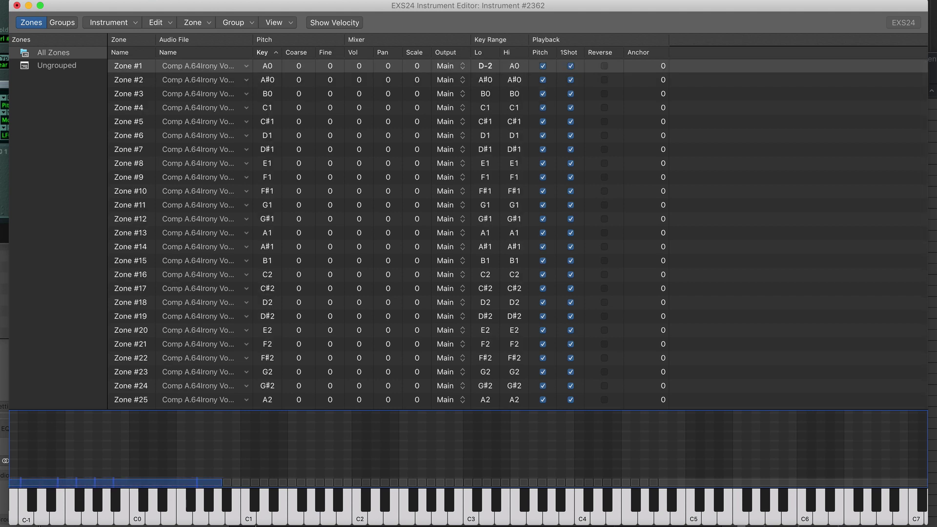
{"action": "left_click", "coordinate": [244, 438]}
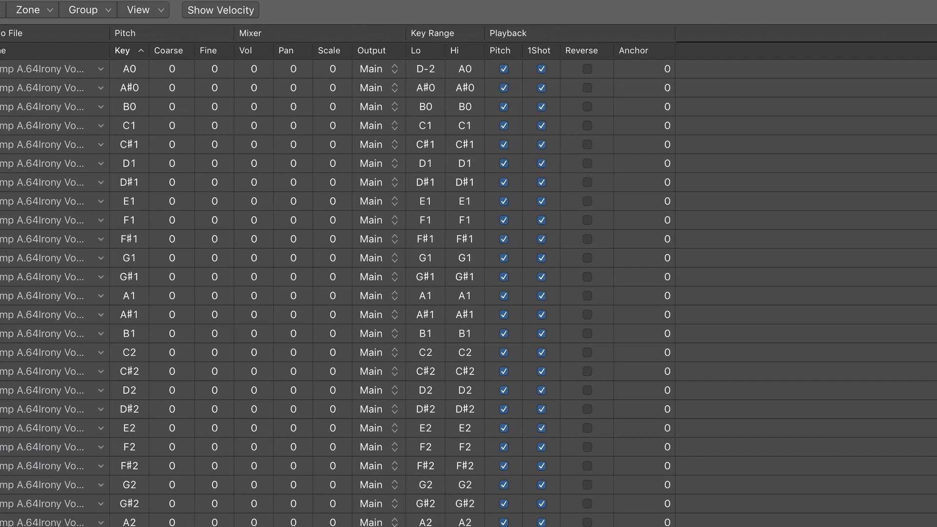
Step: Uncheck 1Shot on all zones, then lower the EXS24 output level
{"action": "key", "text": "super+a"}
{"action": "left_click", "coordinate": [462, 75]}
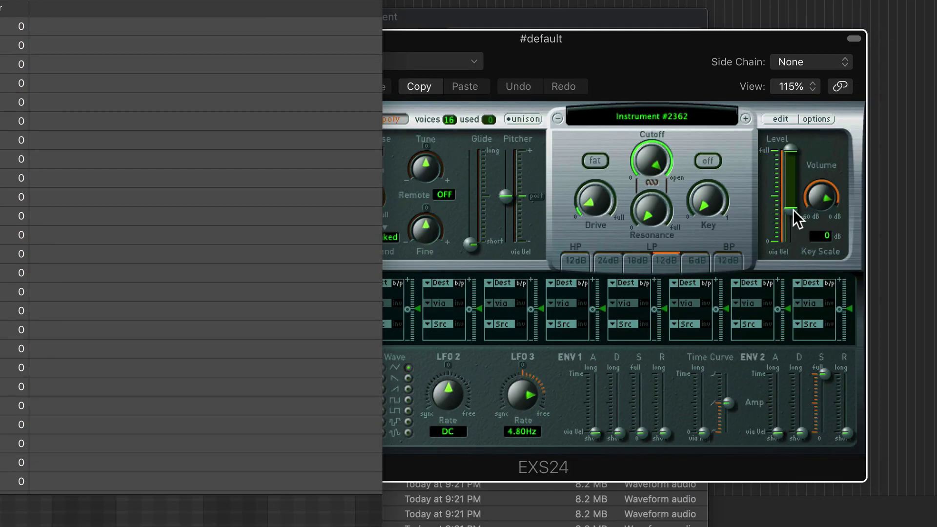
{"action": "left_click_drag", "start_coordinate": [795, 215], "coordinate": [801, 163]}
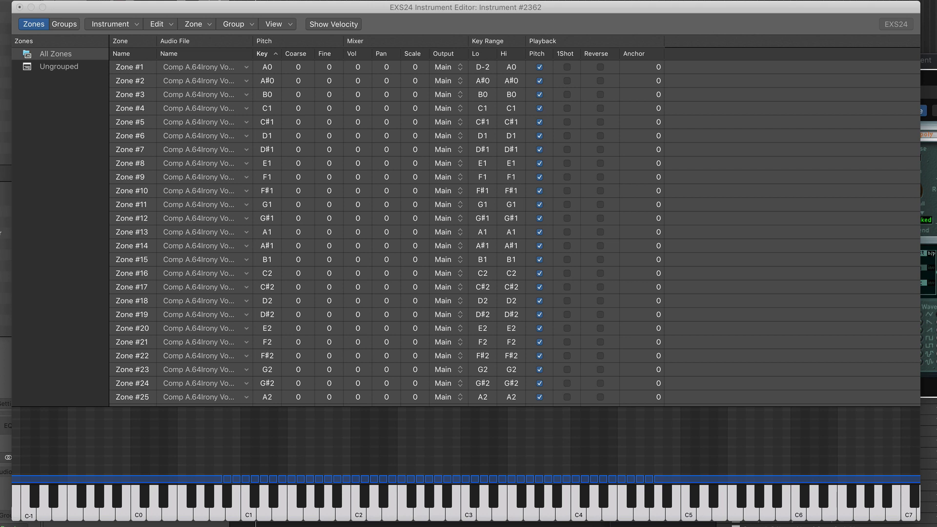
Step: Return to Instrument #2362's Instrument Editor to audition the mapped vocal zones
{"action": "left_click", "coordinate": [877, 10]}
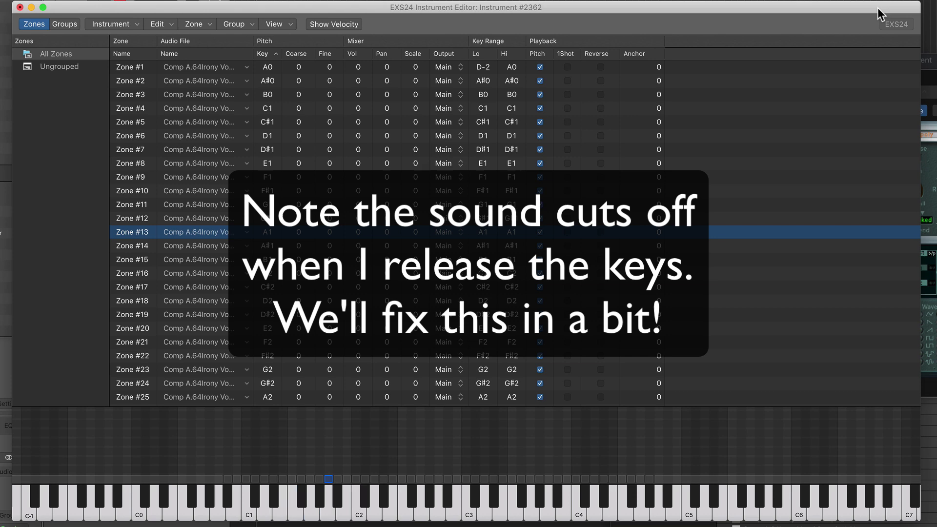
Step: Add the Zone: Sample and Zone: Loop columns to the EXS24 zone list
{"action": "left_click", "coordinate": [293, 25]}
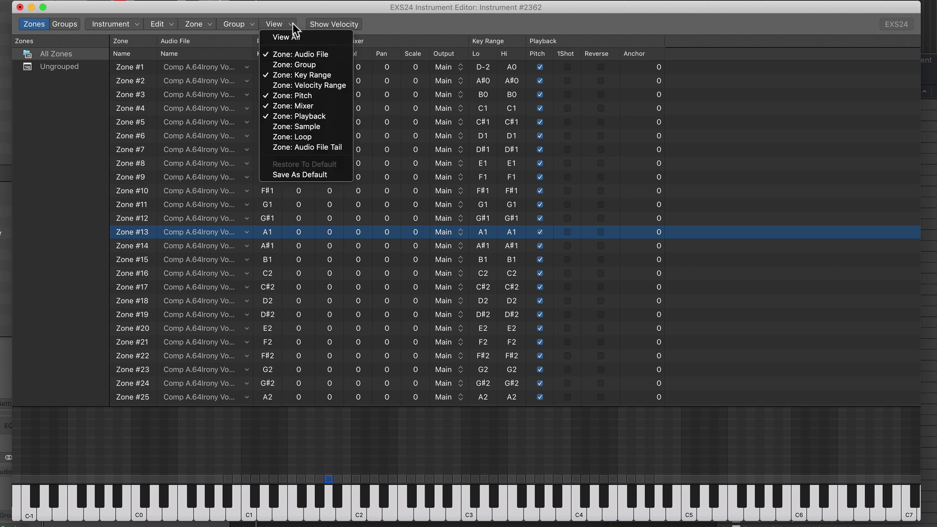
{"action": "left_click", "coordinate": [314, 126]}
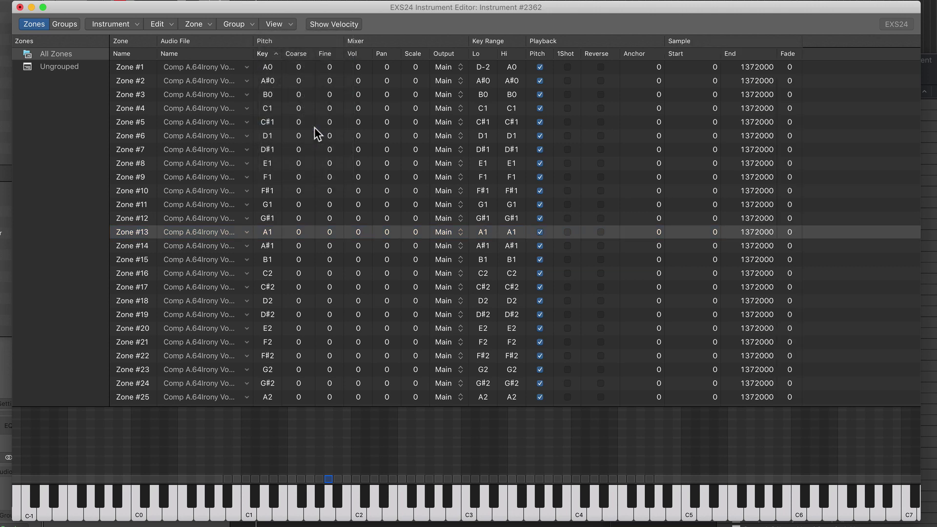
{"action": "left_click", "coordinate": [295, 23]}
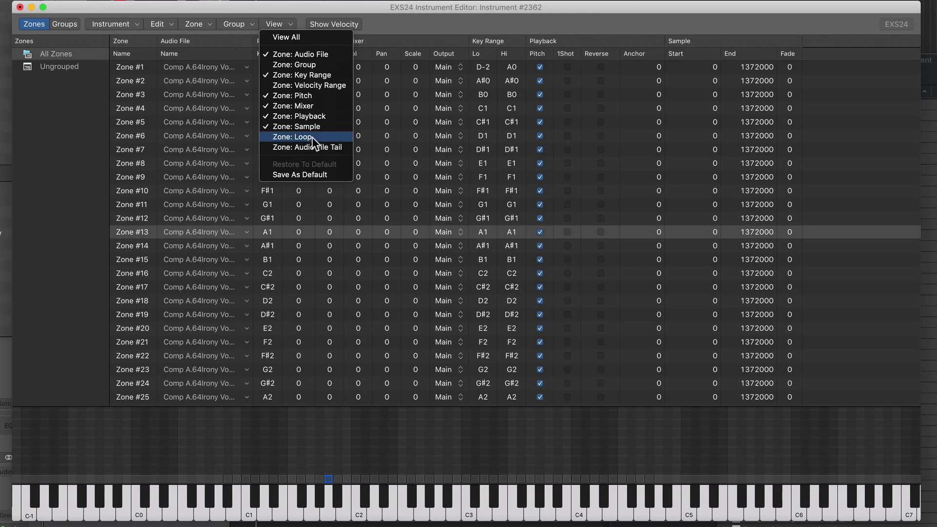
{"action": "left_click", "coordinate": [311, 137]}
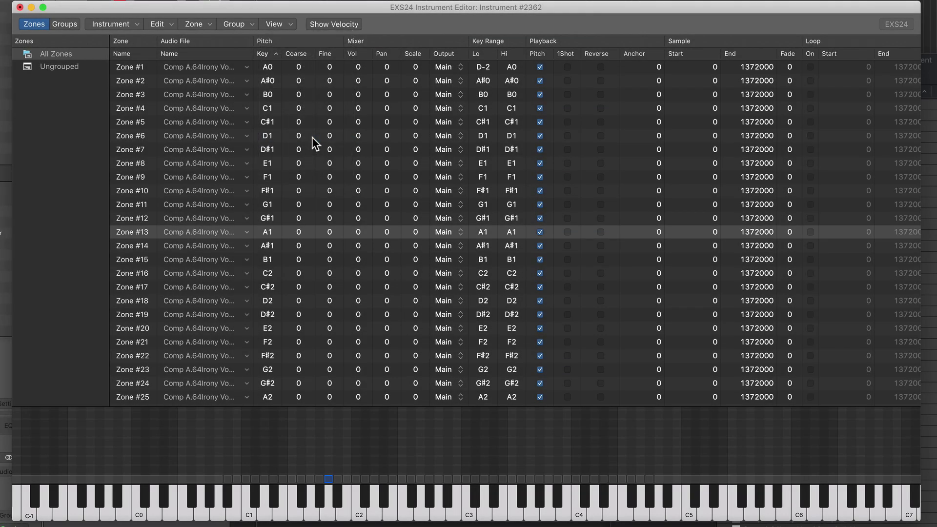
{"action": "scroll", "coordinate": [638, 190], "scroll_direction": "right", "scroll_amount": 4}
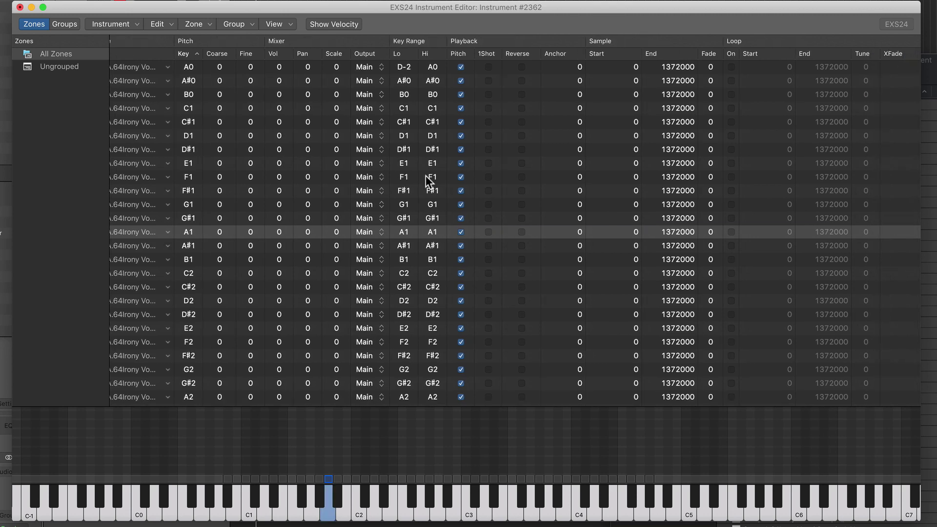
Step: Open Zone #13's sample in the Sample Editor and trim its start to 69628
{"action": "scroll", "coordinate": [403, 217], "scroll_direction": "left", "scroll_amount": 4}
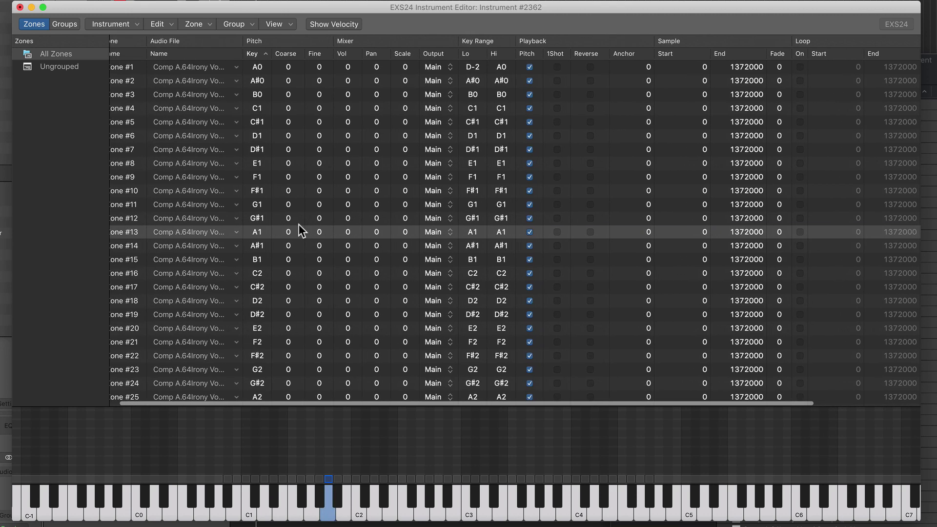
{"action": "left_click", "coordinate": [236, 231]}
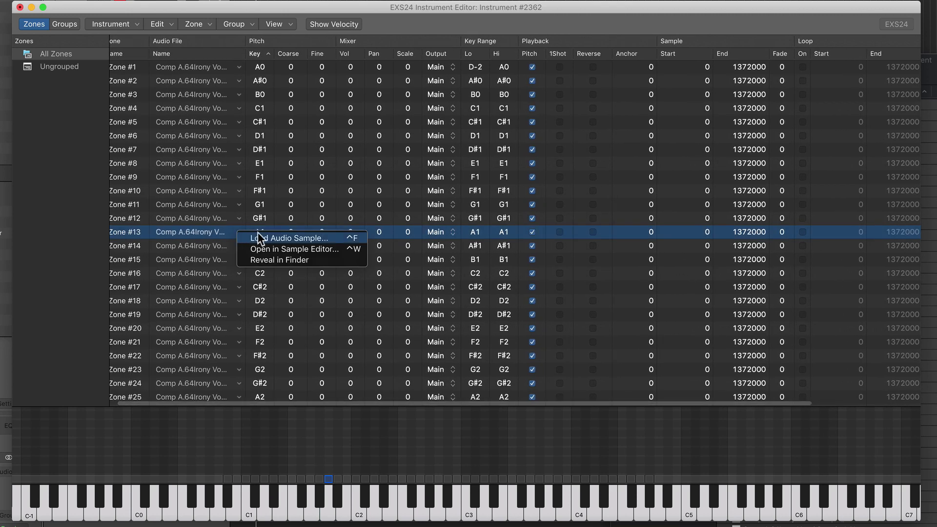
{"action": "left_click", "coordinate": [306, 248]}
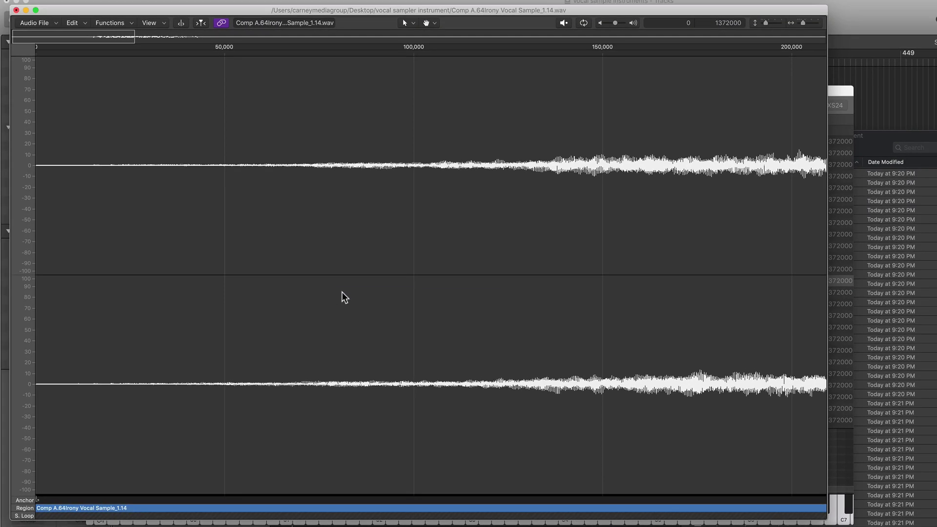
{"action": "left_click_drag", "start_coordinate": [802, 22], "coordinate": [793, 30]}
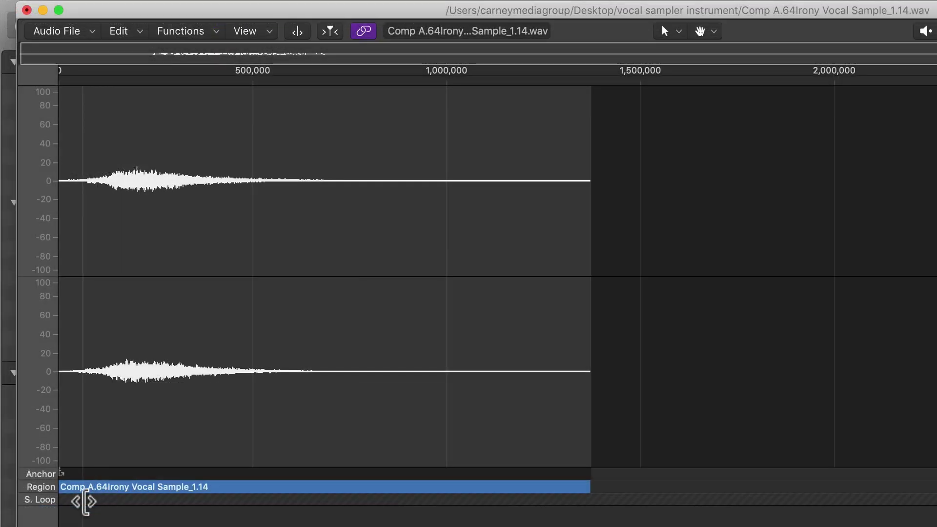
{"action": "left_click_drag", "start_coordinate": [86, 502], "coordinate": [84, 502]}
{"action": "left_click_drag", "start_coordinate": [379, 493], "coordinate": [185, 498]}
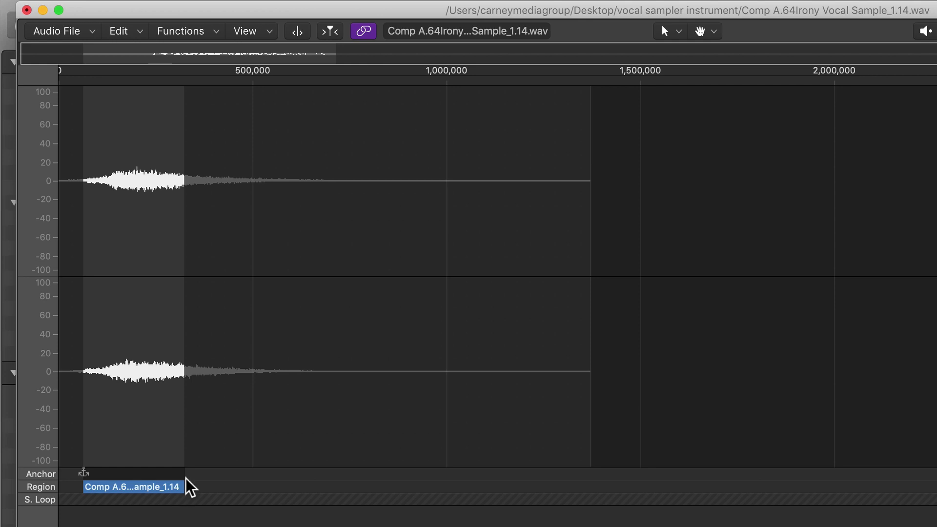
{"action": "left_click_drag", "start_coordinate": [186, 486], "coordinate": [635, 510]}
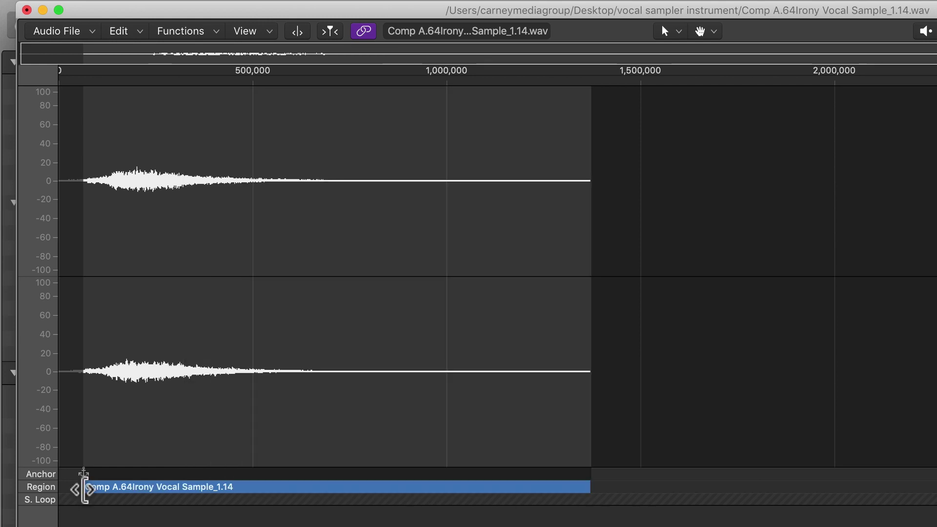
{"action": "left_click_drag", "start_coordinate": [81, 487], "coordinate": [58, 487]}
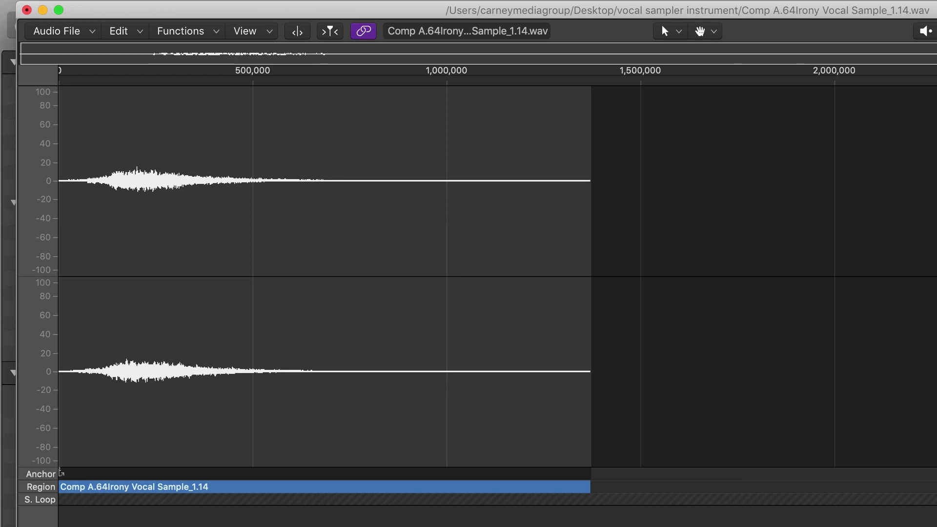
{"action": "left_click_drag", "start_coordinate": [61, 489], "coordinate": [87, 494]}
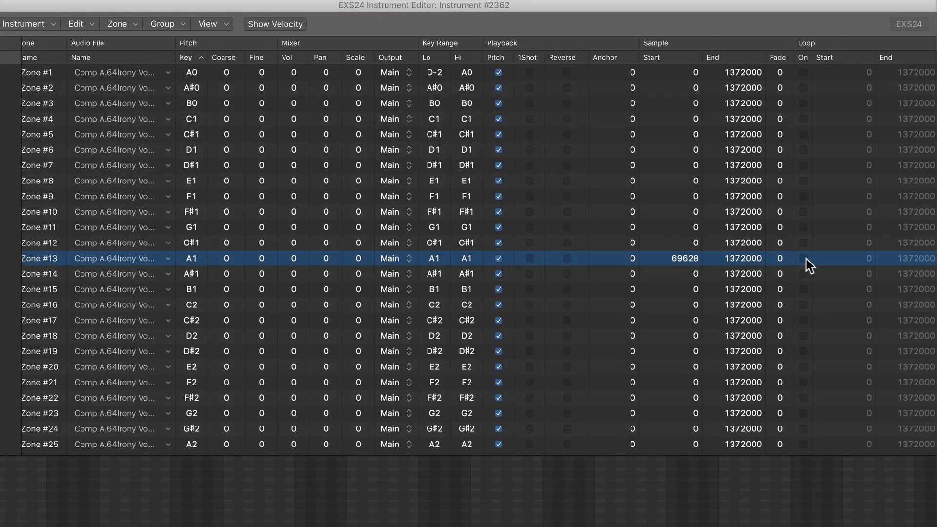
Step: Turn on Loop for Zone #13 and drag its loop start into the sustained vocal
{"action": "left_click", "coordinate": [803, 258]}
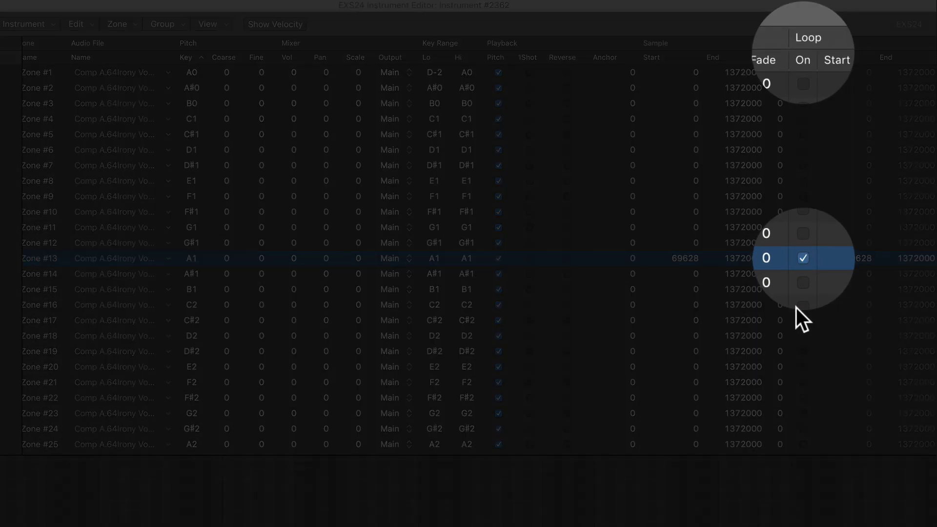
{"action": "scroll", "coordinate": [795, 307], "scroll_direction": "left", "scroll_amount": 2}
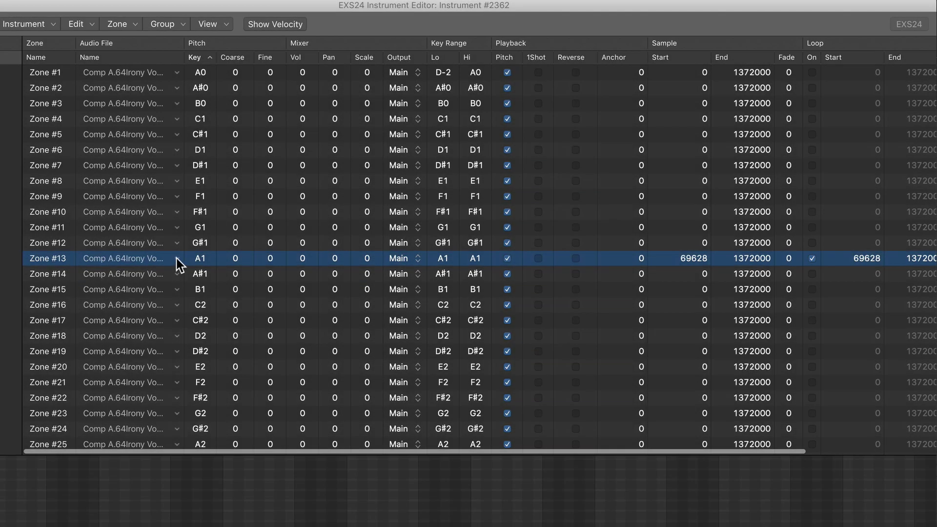
{"action": "left_click", "coordinate": [176, 259]}
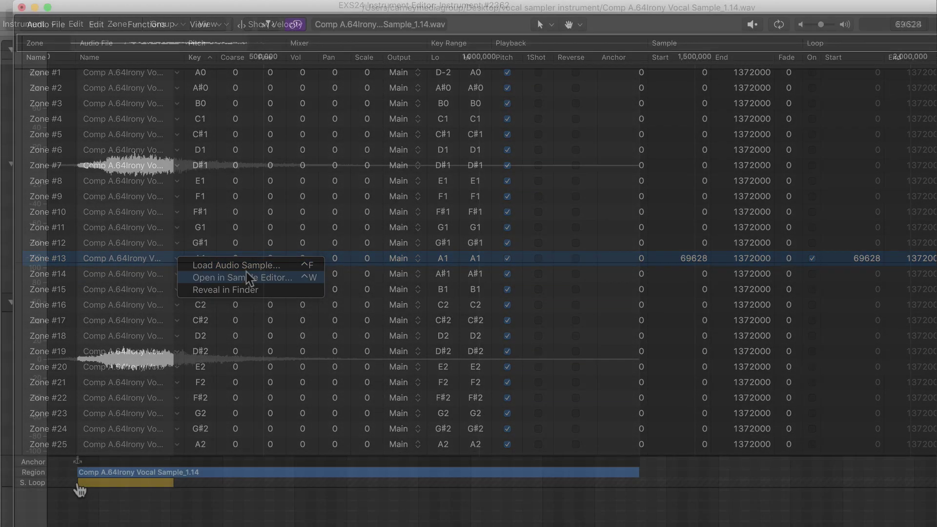
{"action": "left_click_drag", "start_coordinate": [80, 489], "coordinate": [115, 484]}
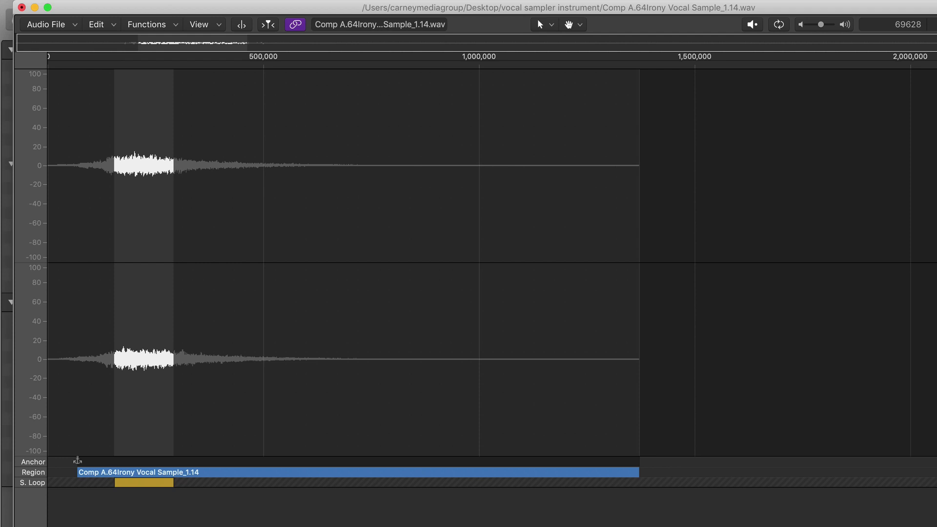
Step: Set the A1 zone's loop crossfade to 500, then switch its looping off
{"action": "left_click", "coordinate": [21, 7]}
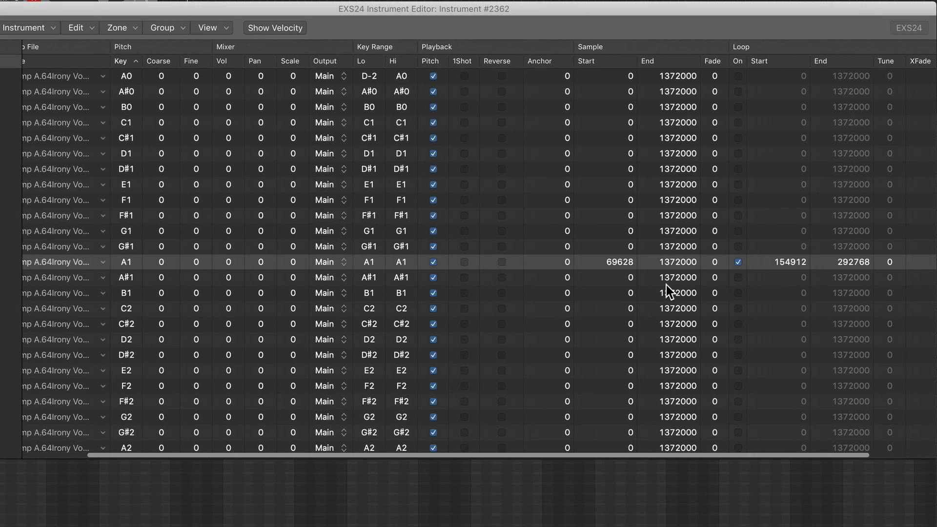
{"action": "scroll", "coordinate": [927, 287], "scroll_direction": "right", "scroll_amount": 3}
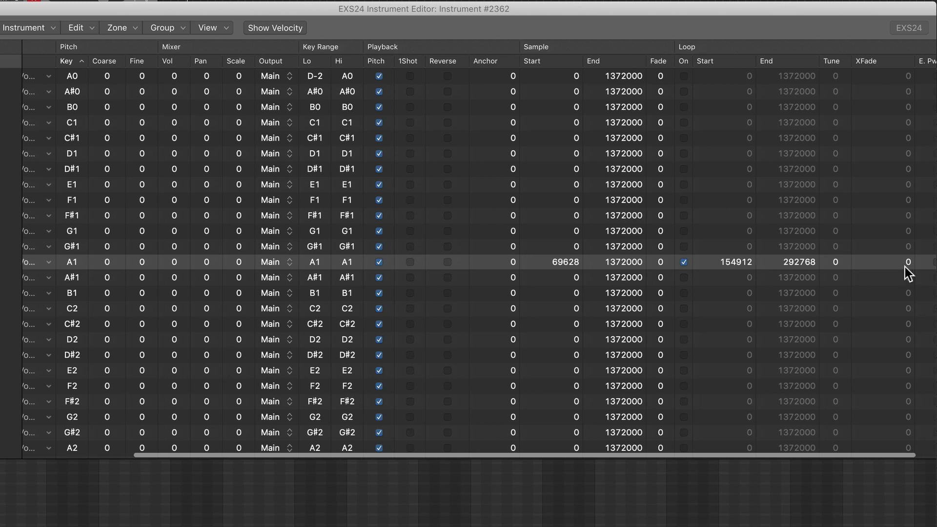
{"action": "double_click", "coordinate": [904, 265]}
{"action": "type", "text": "9999"}
{"action": "key", "text": "Return"}
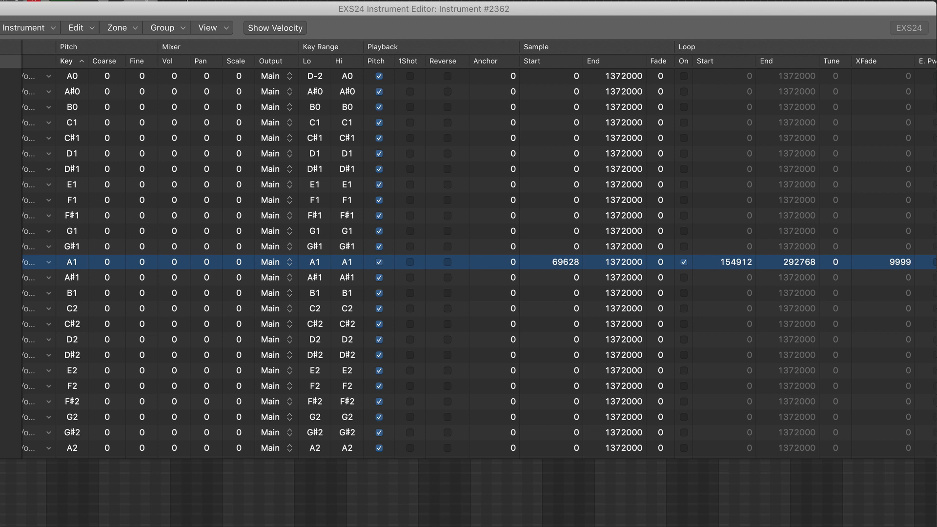
{"action": "double_click", "coordinate": [895, 262]}
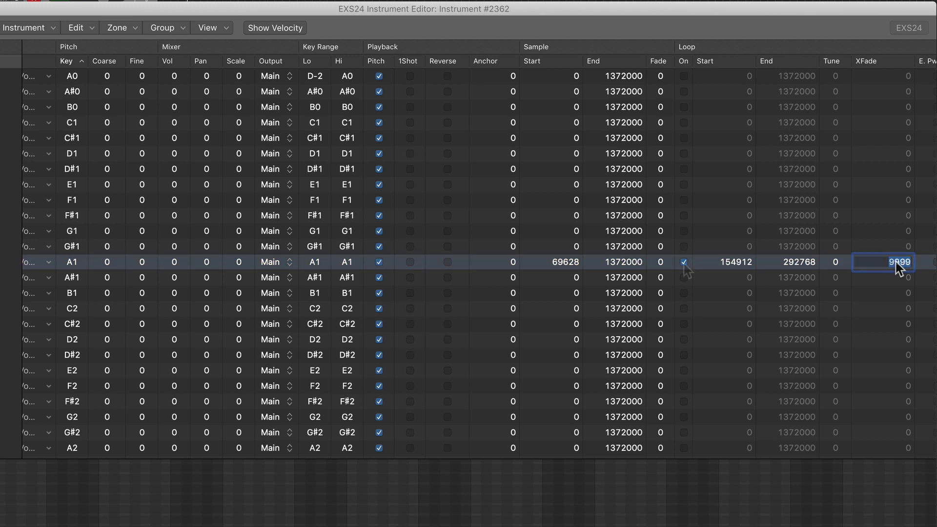
{"action": "type", "text": "500"}
{"action": "key", "text": "Return"}
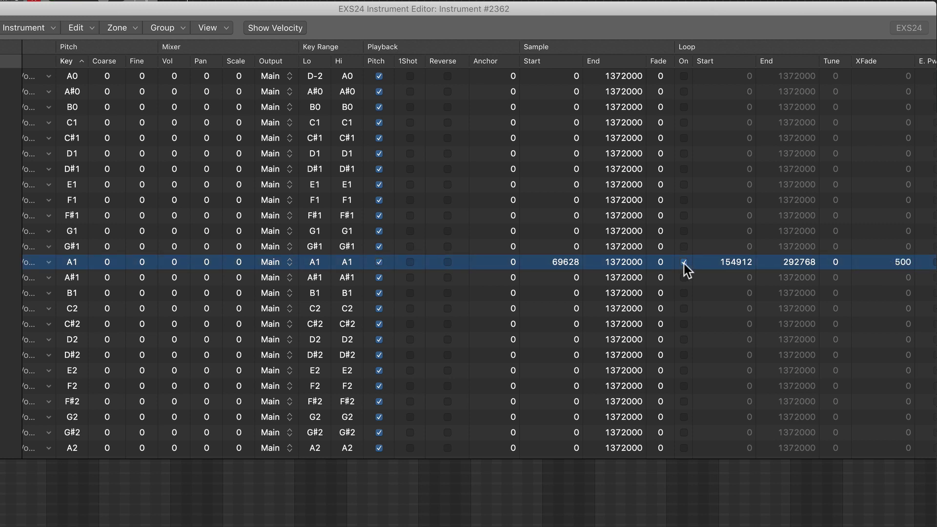
{"action": "left_click", "coordinate": [684, 262]}
Step: Confirm the A1 zone starts at 69628, then set every zone's Sample Start to 69628
{"action": "double_click", "coordinate": [563, 262]}
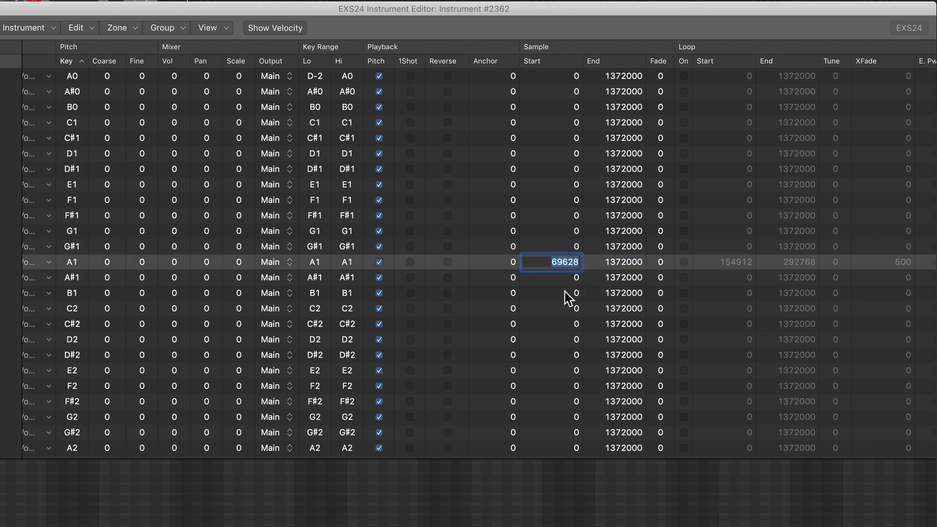
{"action": "left_click", "coordinate": [565, 292]}
{"action": "key", "text": "super+a"}
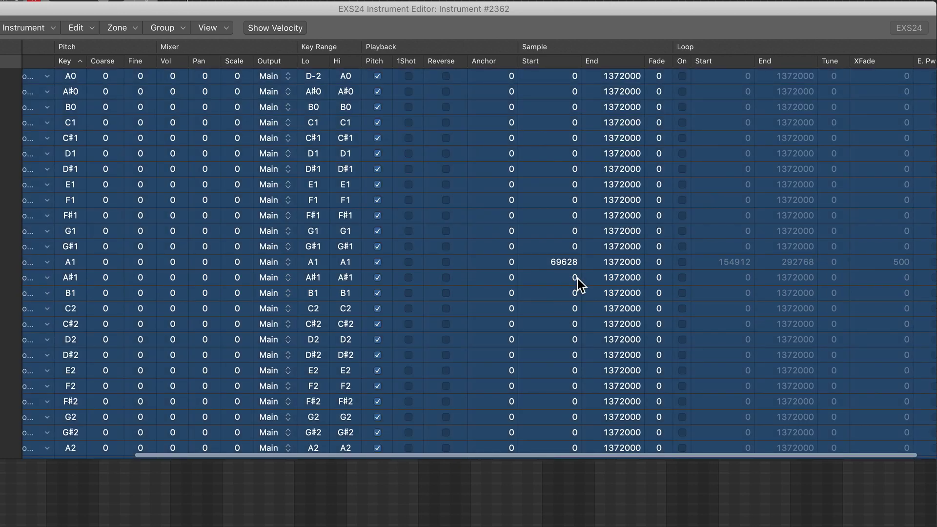
{"action": "double_click", "coordinate": [578, 278]}
{"action": "type", "text": "69628"}
{"action": "key", "text": "Return"}
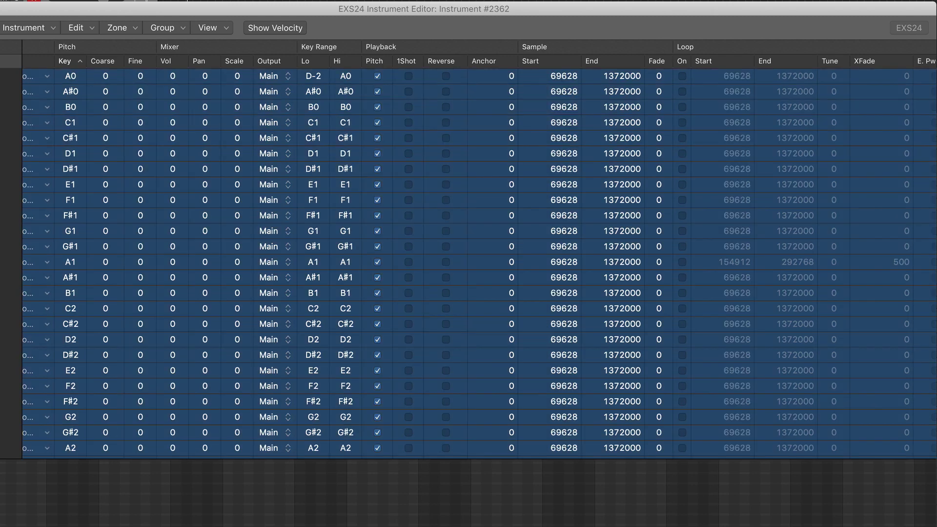
{"action": "left_click", "coordinate": [565, 401]}
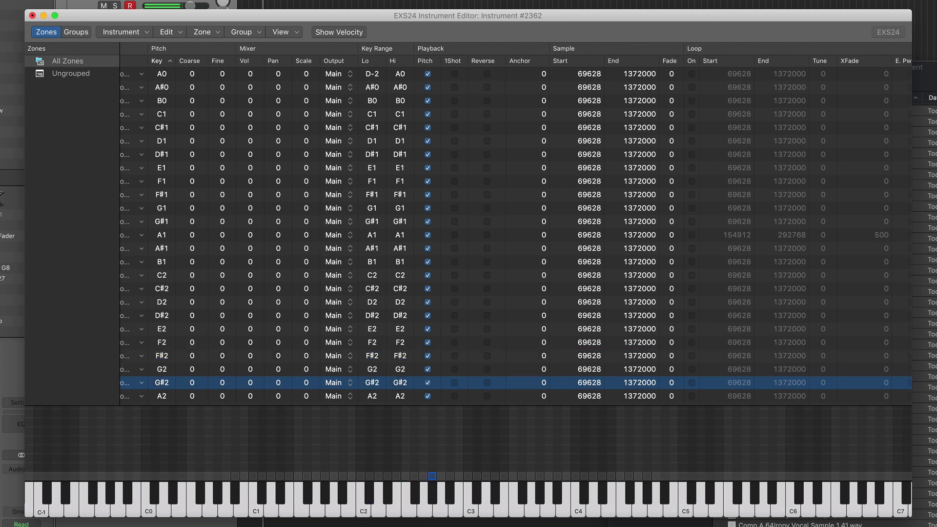
Step: Save the EXS24 instrument under the new name 'Vocalsynth Pad' with Save As
{"action": "left_click", "coordinate": [122, 32]}
{"action": "left_click", "coordinate": [142, 79]}
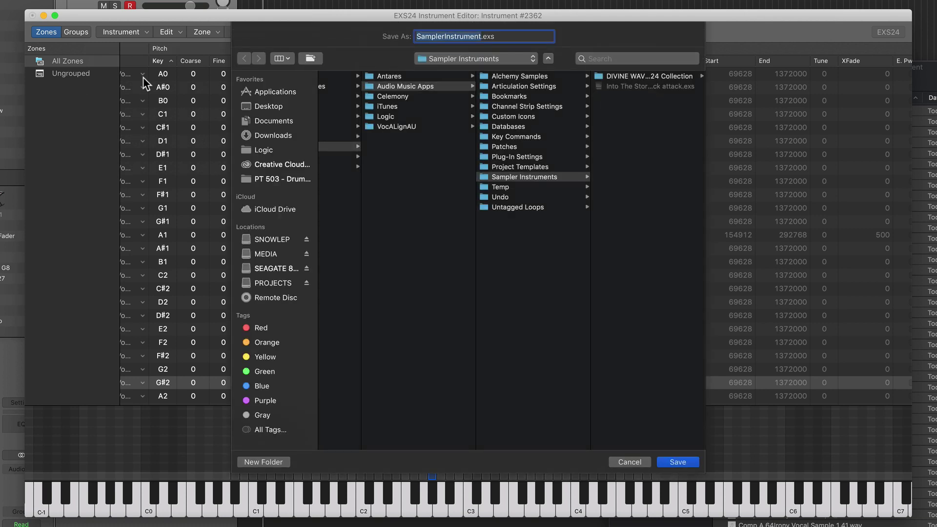
{"action": "type", "text": "Vocalsynt"}
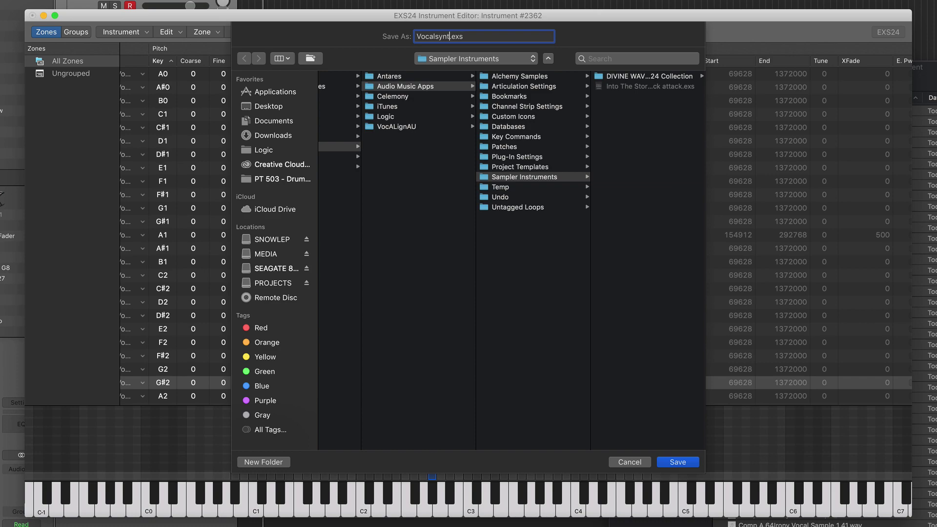
{"action": "type", "text": "h Pad"}
{"action": "key", "text": "Return"}
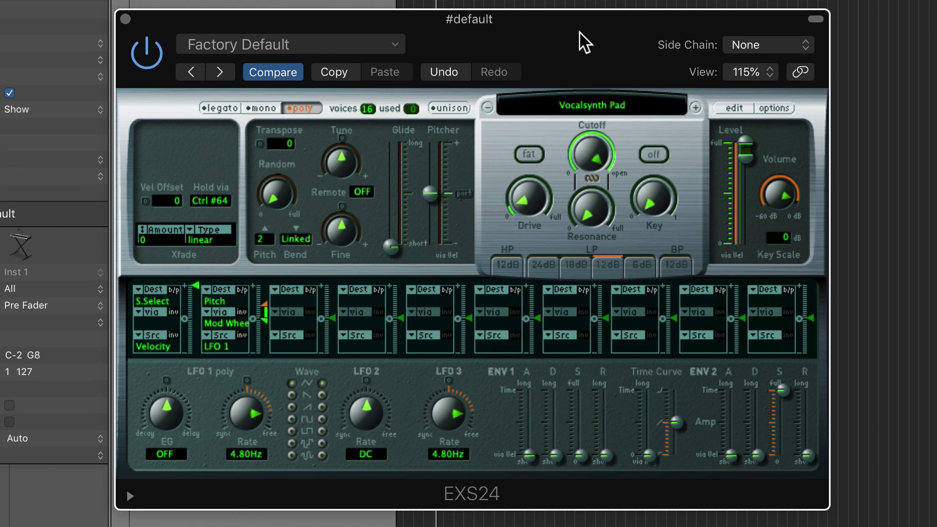
Step: Lower output to -35 dB, remove the pitch modulation, and set ENV2 release ~645 ms, attack ~83 ms
{"action": "mouse_move", "coordinate": [745, 147]}
{"action": "left_mouse_down"}
{"action": "mouse_move", "coordinate": [746, 222]}
{"action": "mouse_move", "coordinate": [748, 157]}
{"action": "mouse_move", "coordinate": [748, 165]}
{"action": "left_mouse_up"}
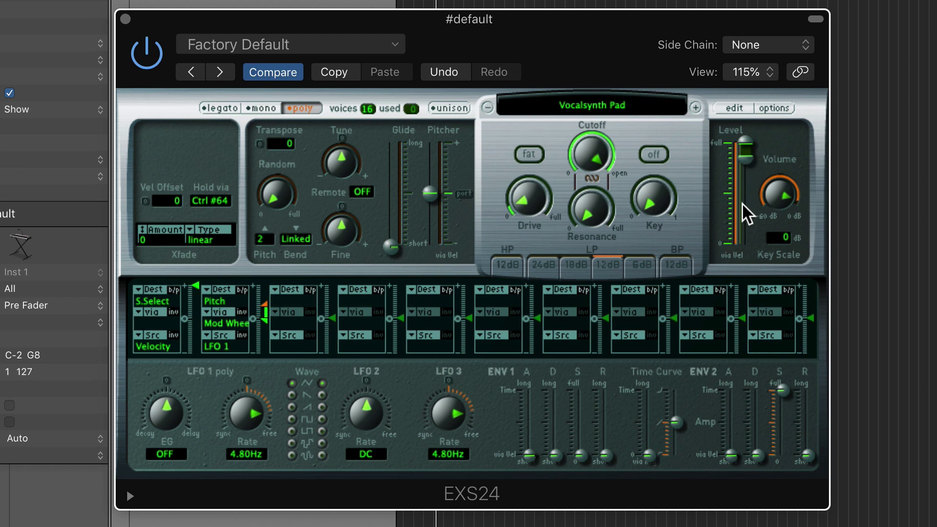
{"action": "left_click", "coordinate": [223, 307], "text": "alt"}
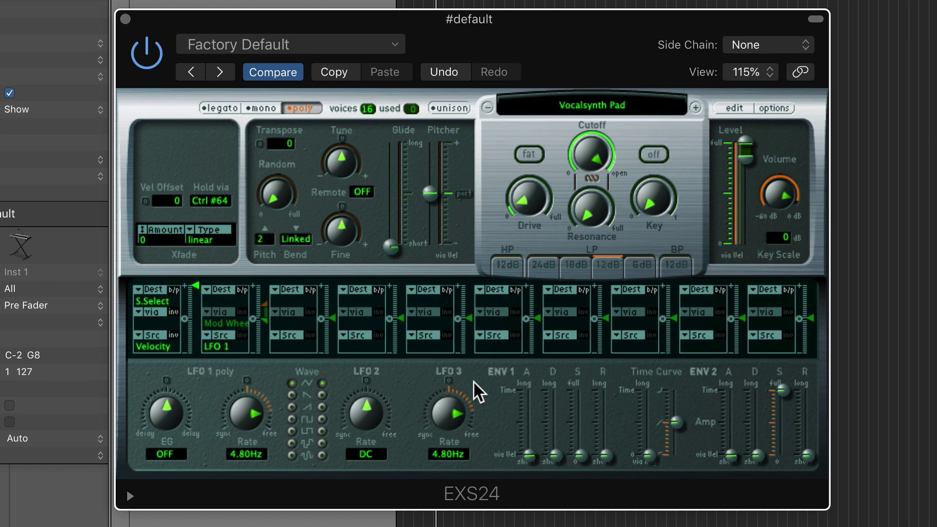
{"action": "left_click_drag", "start_coordinate": [813, 466], "coordinate": [835, 433]}
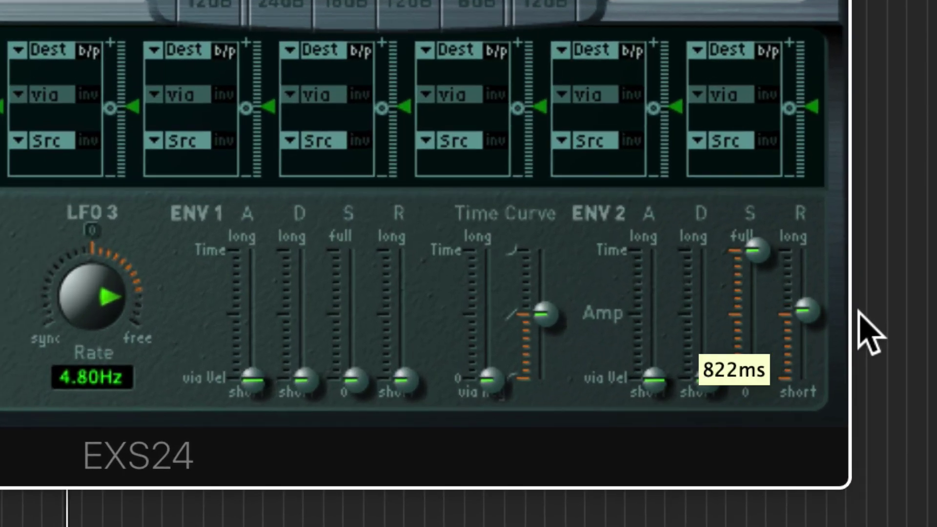
{"action": "left_click_drag", "start_coordinate": [871, 332], "coordinate": [863, 341]}
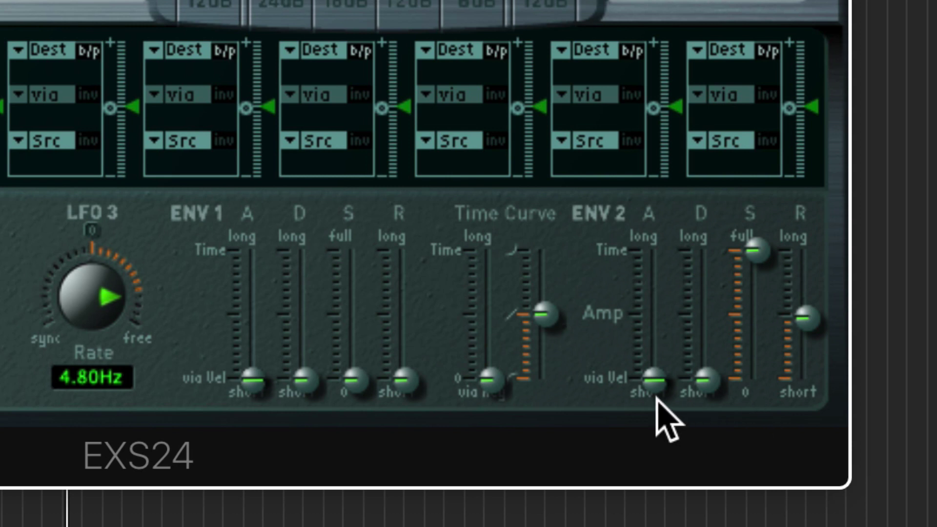
{"action": "left_click_drag", "start_coordinate": [663, 380], "coordinate": [673, 374]}
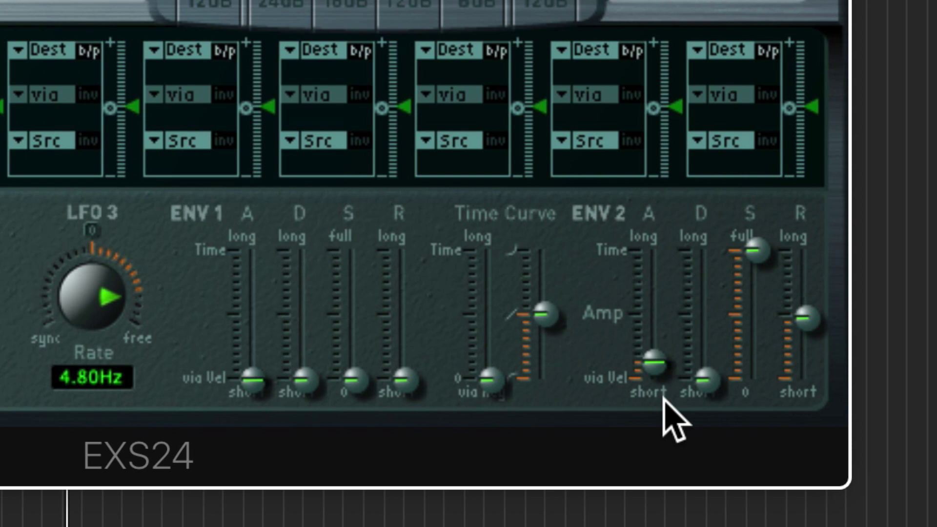
{"action": "left_click_drag", "start_coordinate": [654, 379], "coordinate": [677, 332]}
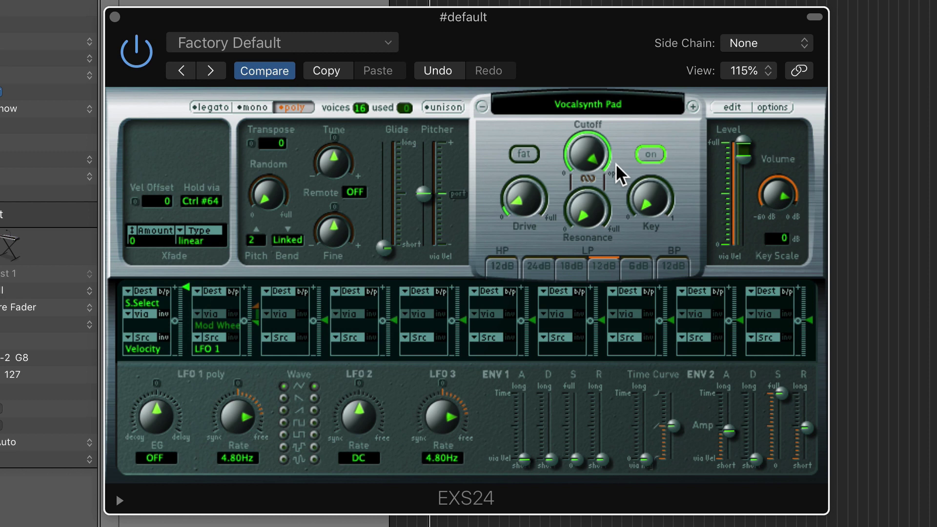
Step: Switch the filter to the LP 6 dB slope and settle the cutoff around 69%
{"action": "left_click_drag", "start_coordinate": [588, 163], "coordinate": [587, 209]}
{"action": "left_click", "coordinate": [624, 261]}
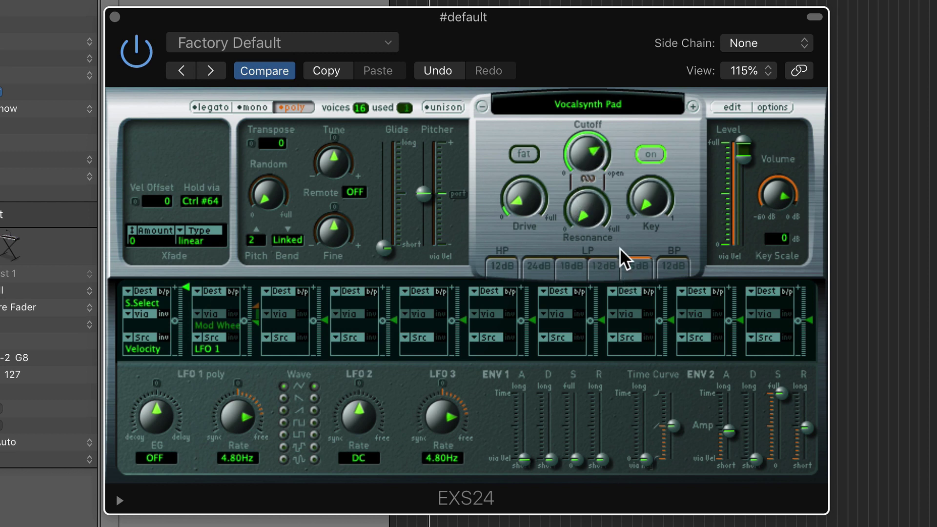
{"action": "mouse_move", "coordinate": [599, 152]}
{"action": "left_mouse_down"}
{"action": "mouse_move", "coordinate": [594, 199]}
{"action": "mouse_move", "coordinate": [607, 161]}
{"action": "mouse_move", "coordinate": [607, 183]}
{"action": "mouse_move", "coordinate": [598, 188]}
{"action": "mouse_move", "coordinate": [527, 193]}
{"action": "mouse_move", "coordinate": [590, 147]}
{"action": "left_mouse_up"}
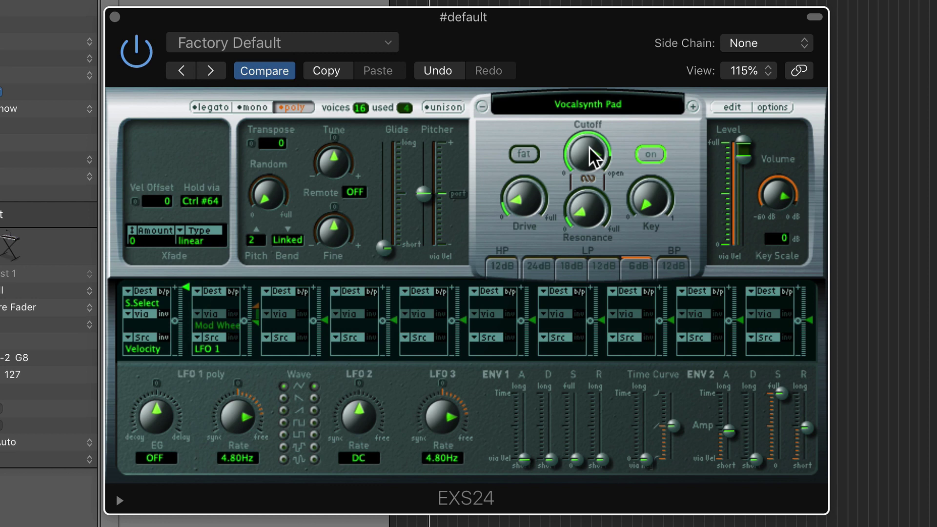
{"action": "left_click_drag", "start_coordinate": [590, 146], "coordinate": [587, 174]}
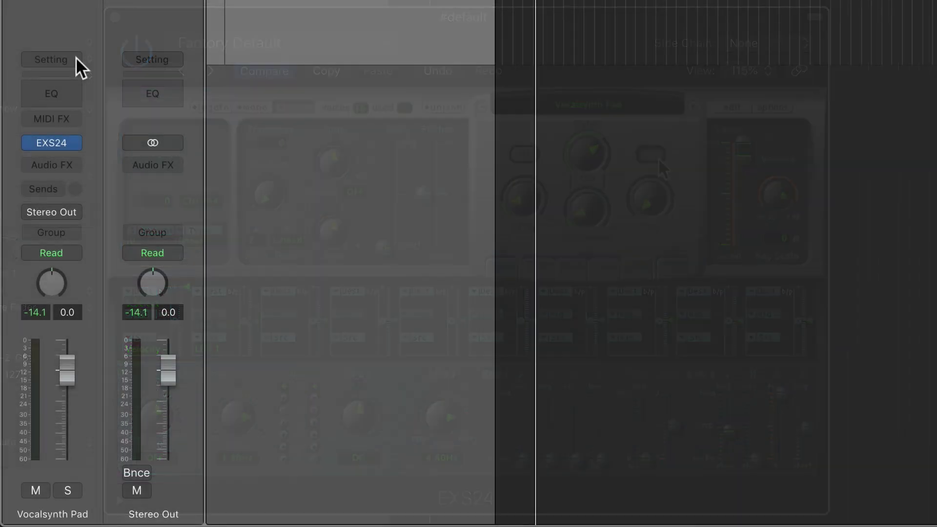
Step: Begin saving the channel strip setting in the Instrument folder and select the placeholder name
{"action": "left_click", "coordinate": [76, 61]}
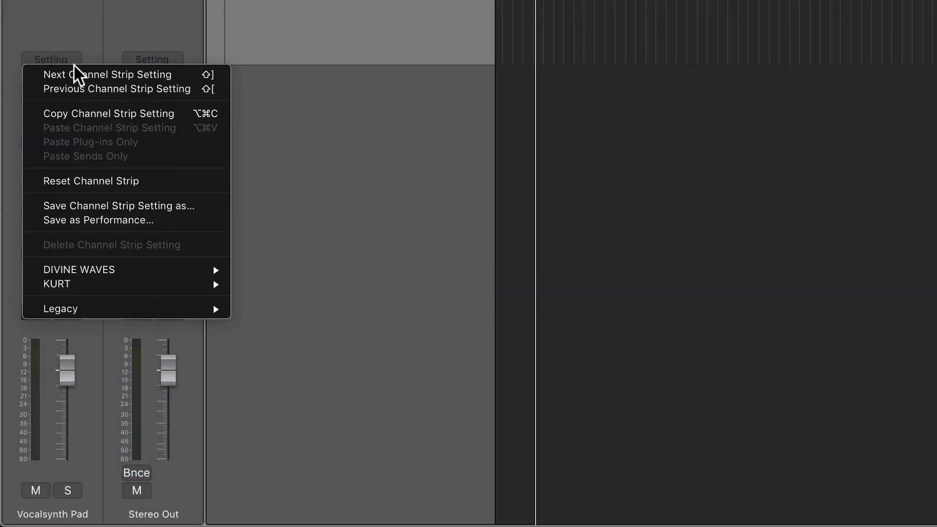
{"action": "left_click", "coordinate": [199, 209]}
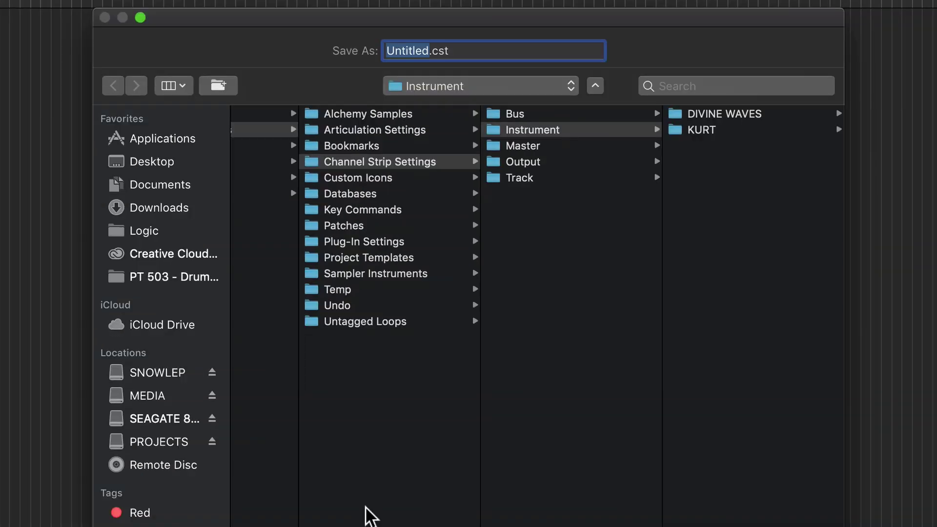
{"action": "left_click", "coordinate": [709, 274]}
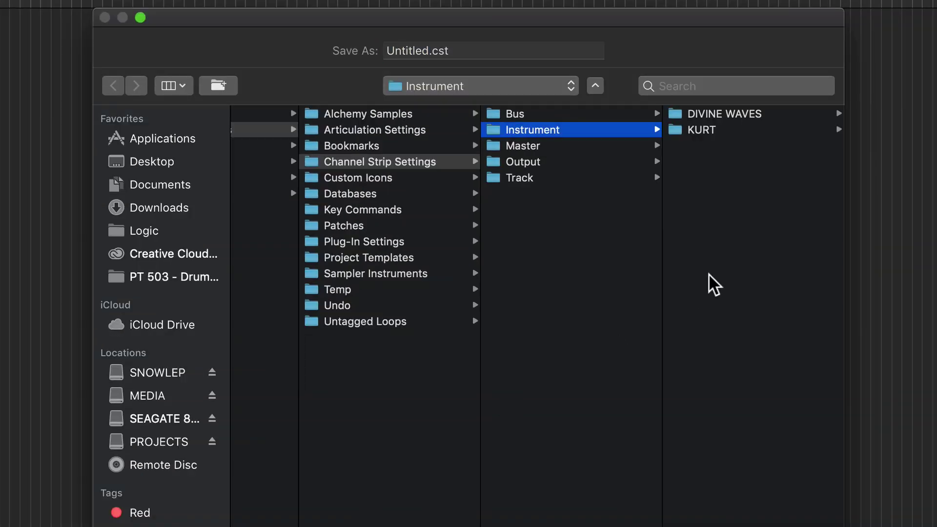
{"action": "double_click", "coordinate": [412, 49]}
Step: Save the channel strip as 'Vocalsynth Pad', then replace the track with a new software instrument track
{"action": "type", "text": "Vocalsynth Pad"}
{"action": "key", "text": "Return"}
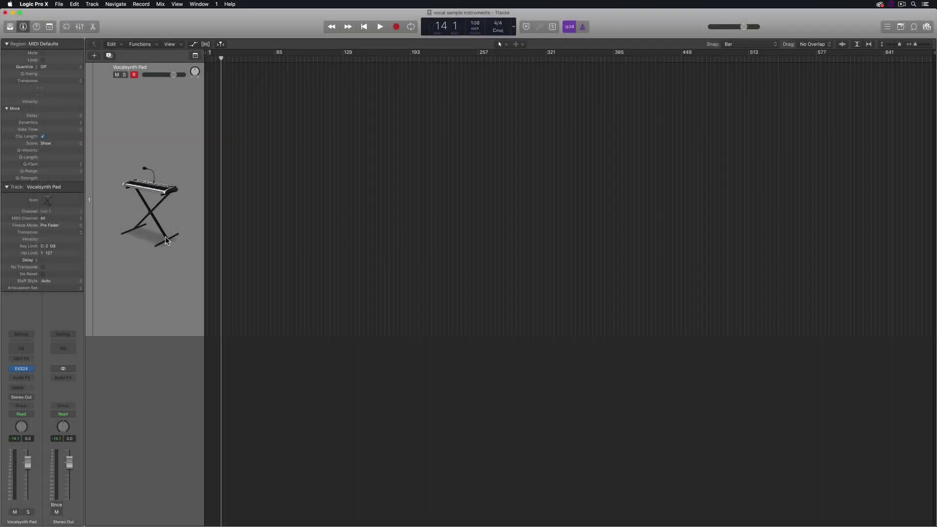
{"action": "key", "text": "super+BackSpace"}
{"action": "key", "text": "alt+super+n"}
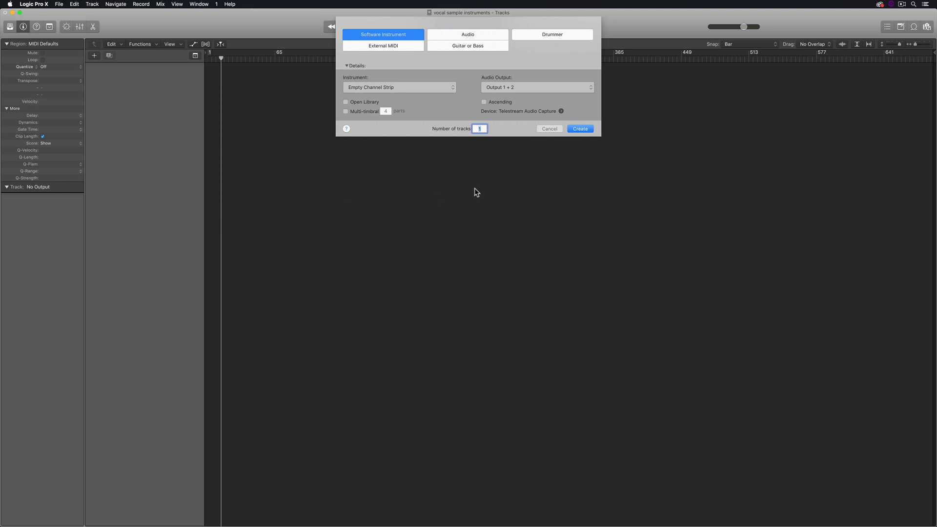
{"action": "left_click", "coordinate": [580, 129]}
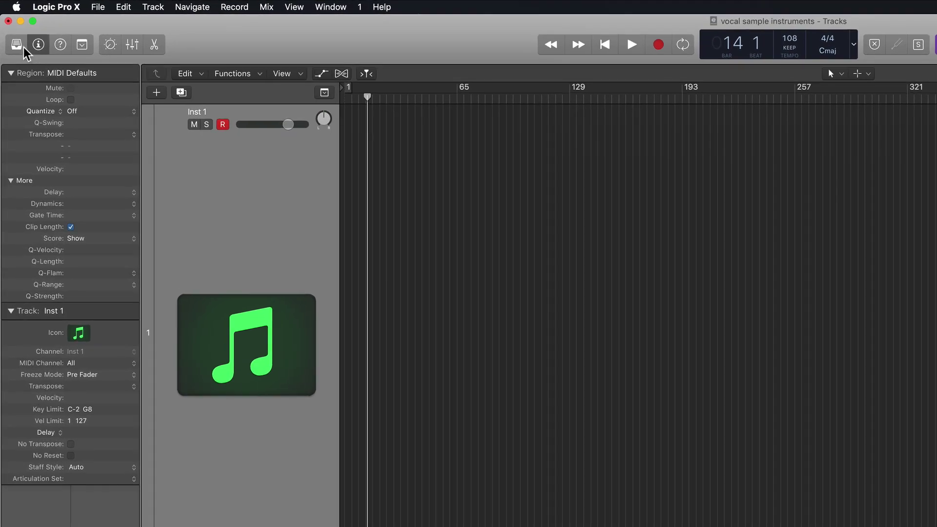
Step: Load the Vocalsynth Pad user channel strip setting from the Library onto the new track
{"action": "left_click", "coordinate": [11, 27]}
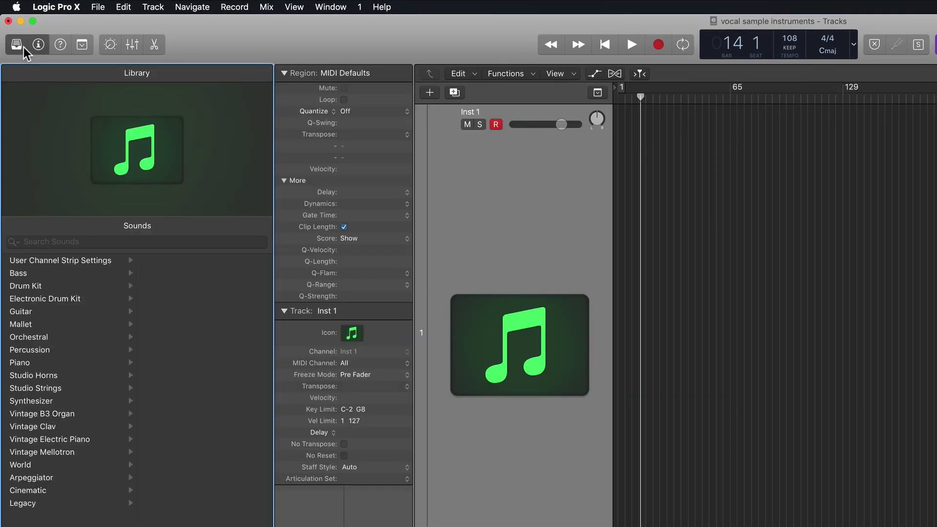
{"action": "left_click", "coordinate": [96, 262]}
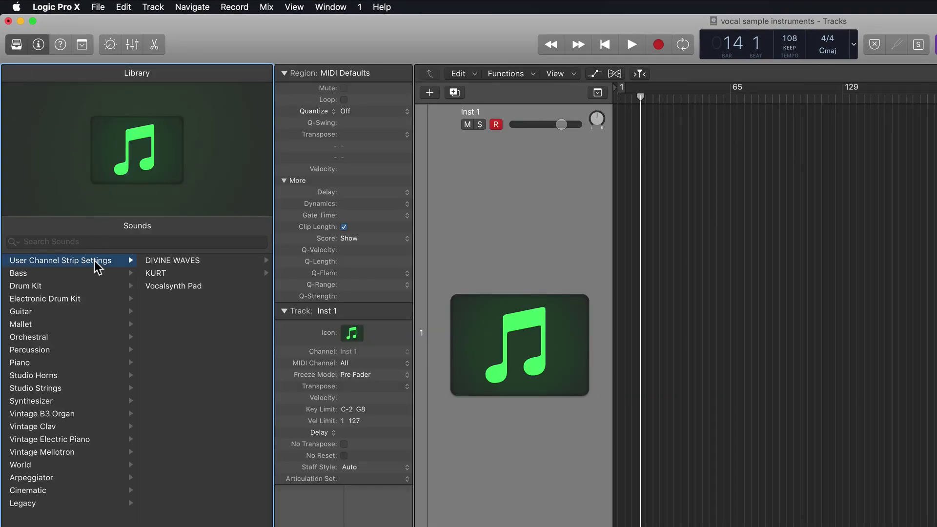
{"action": "left_click", "coordinate": [210, 285]}
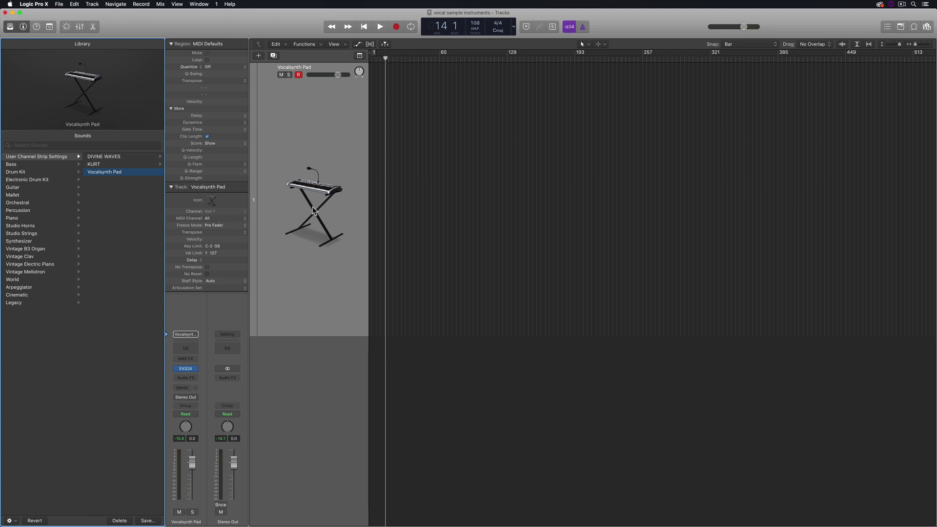
Step: Open the reloaded track's EXS24 plug-in window and move it to the centre of the screen
{"action": "left_click", "coordinate": [188, 371]}
{"action": "left_click_drag", "start_coordinate": [215, 17], "coordinate": [611, 109]}
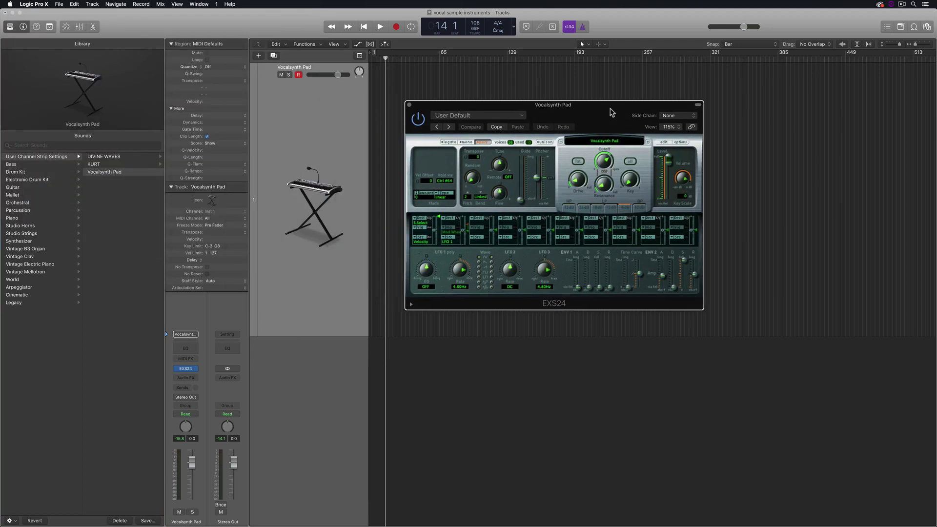